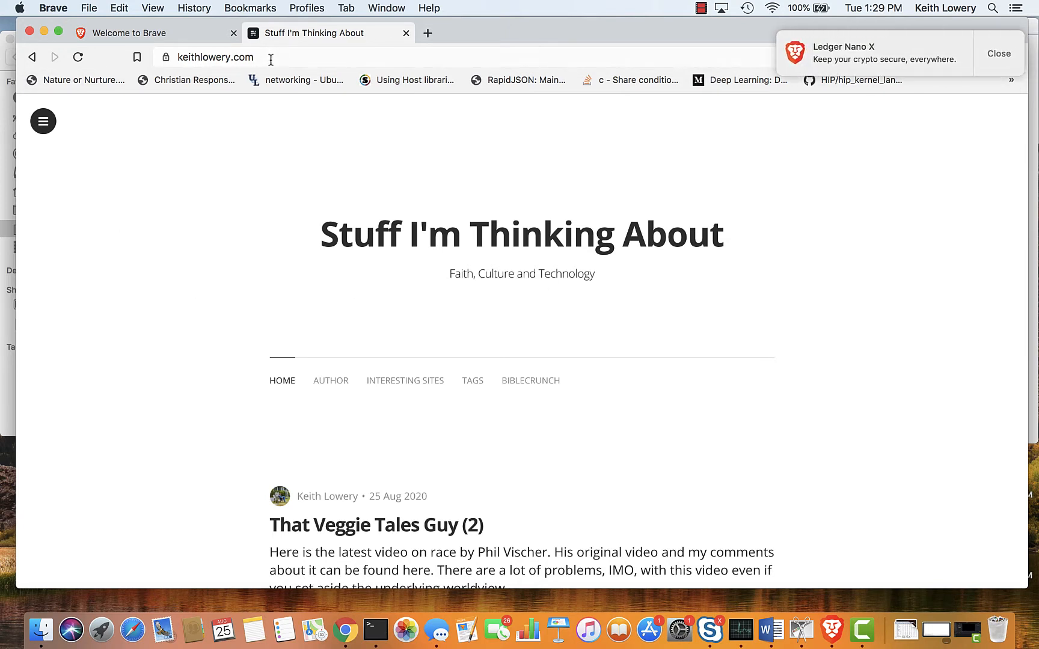
Dismiss the Ledger Nano X notification and open the BibleCrunch page from the blog's site navigation.
{"action": "left_click", "coordinate": [978, 63]}
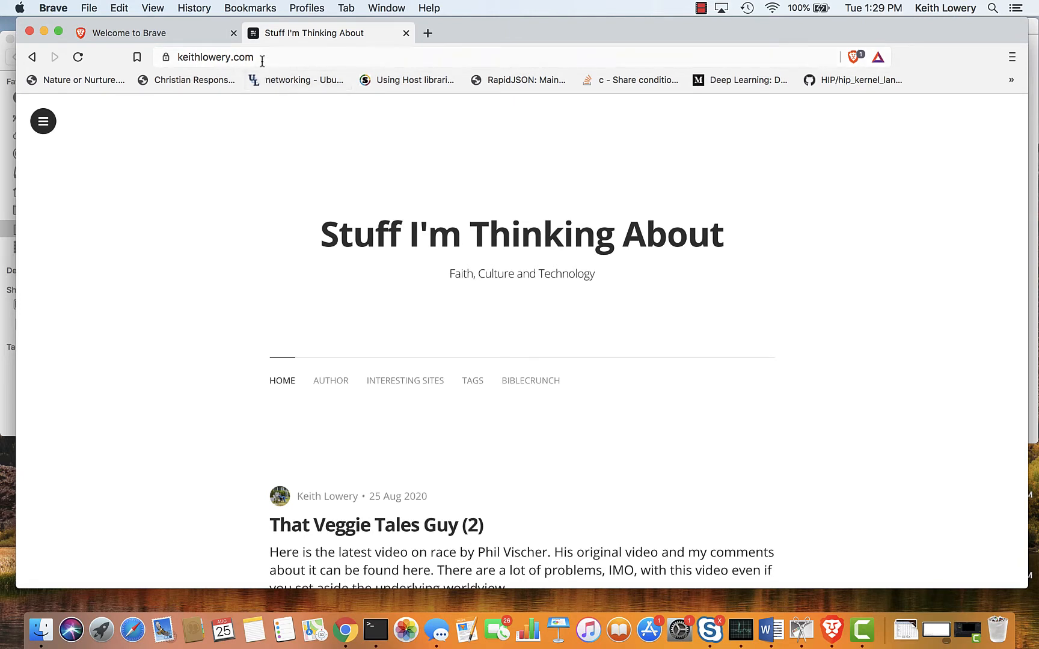
{"action": "left_click", "coordinate": [43, 124]}
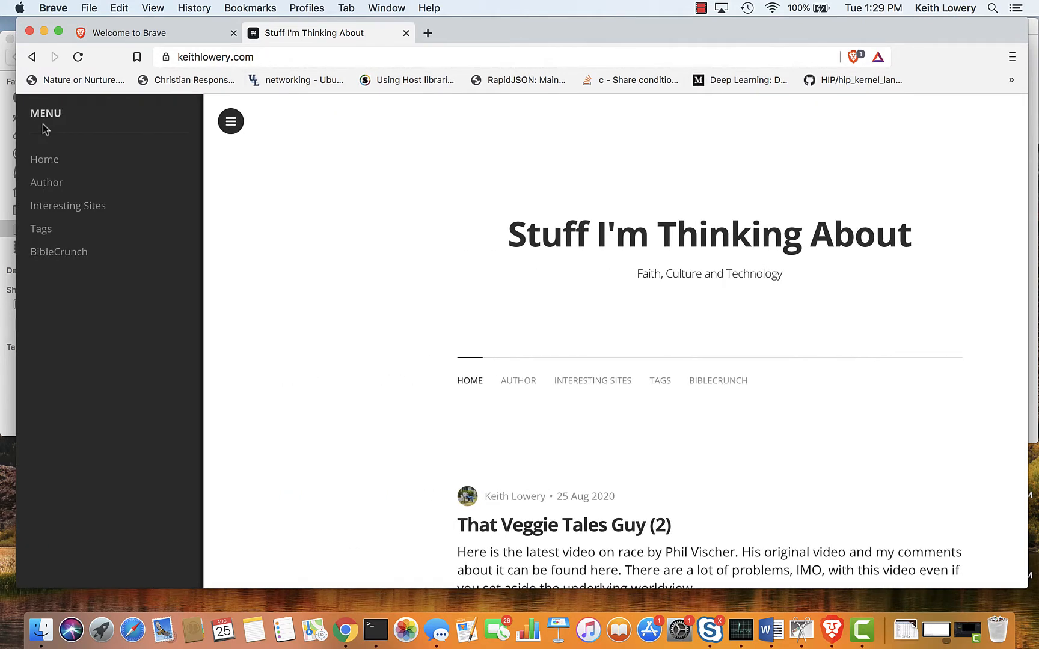
{"action": "left_click", "coordinate": [57, 257]}
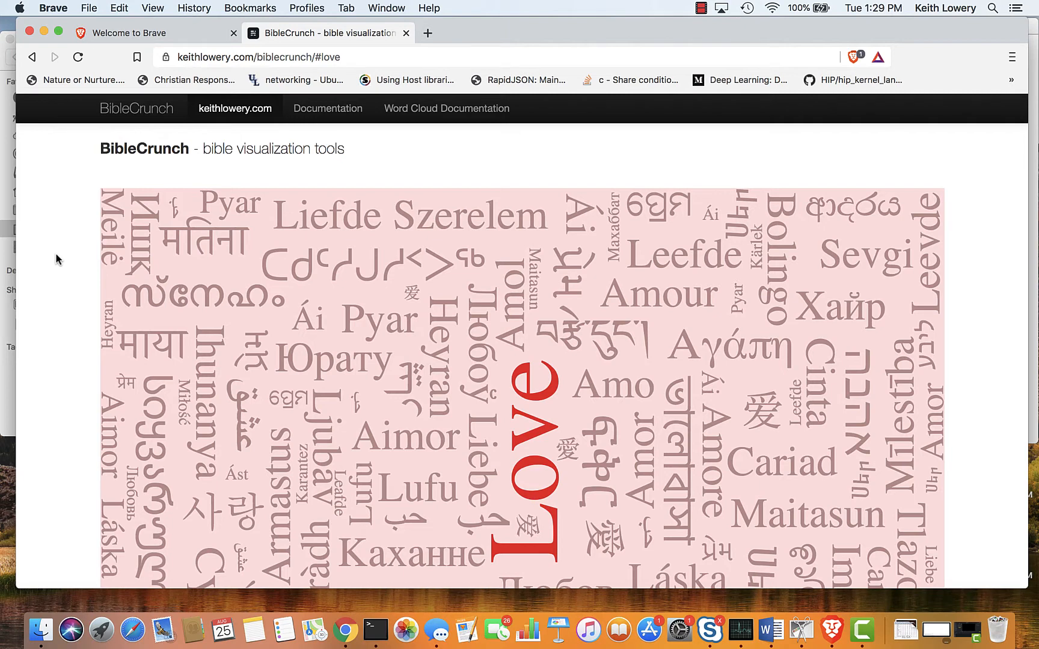
Shrink the page display until the word cloud, query controls and query field fit together in the window.
{"action": "key", "text": "super+minus"}
{"action": "key", "text": "super+minus"}
{"action": "key", "text": "super+minus"}
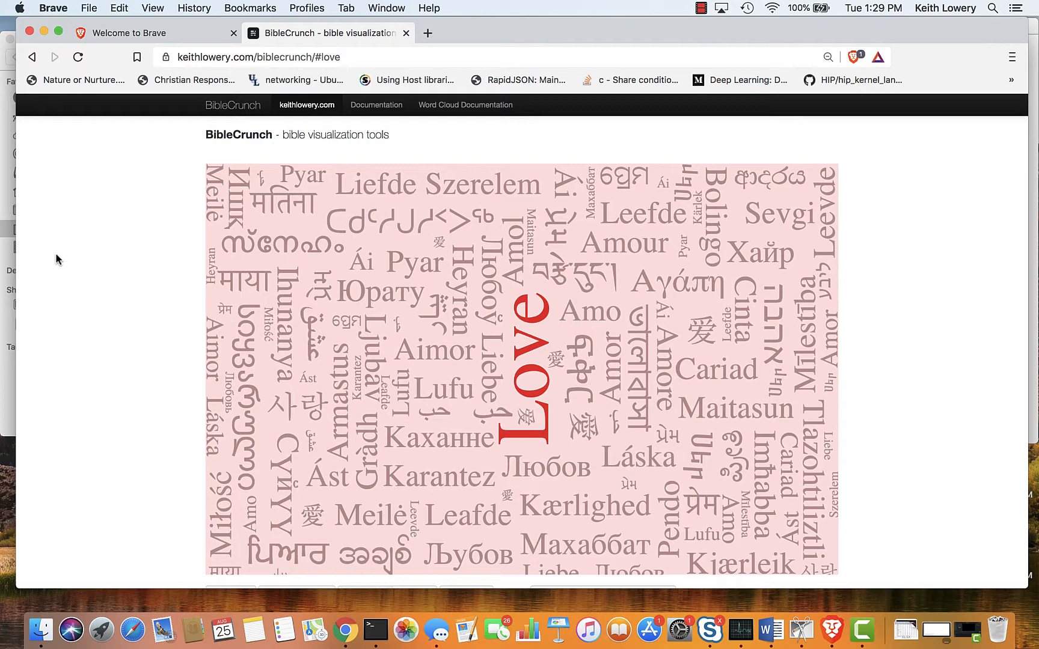
{"action": "scroll", "coordinate": [56, 253], "scroll_direction": "down", "scroll_amount": 3}
{"action": "scroll", "coordinate": [56, 254], "scroll_direction": "up", "scroll_amount": 3}
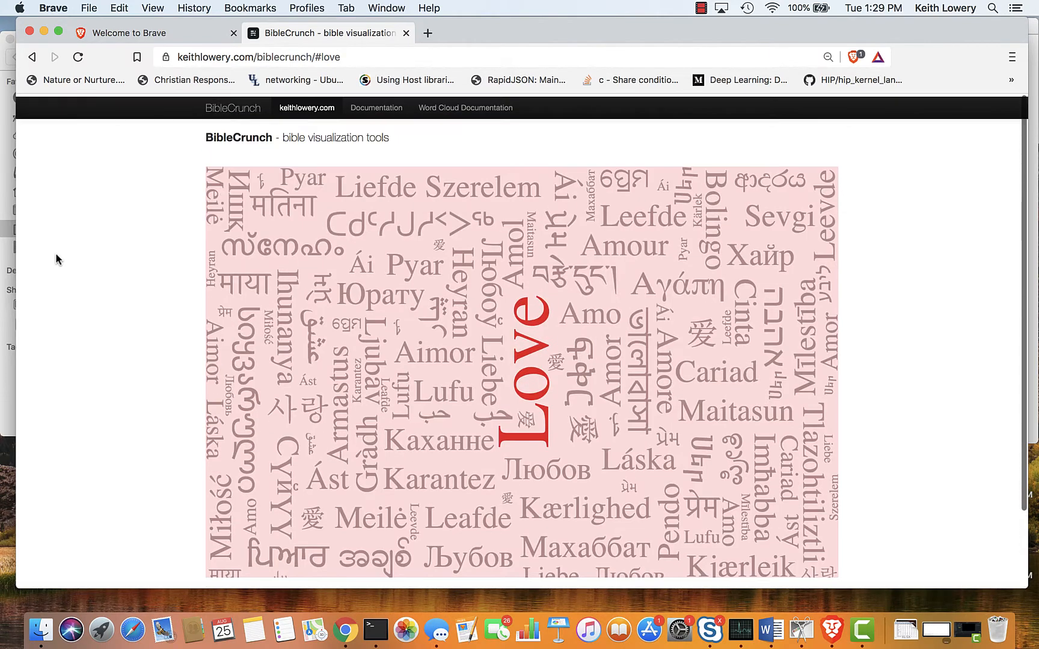
{"action": "scroll", "coordinate": [56, 253], "scroll_direction": "down", "scroll_amount": 2}
{"action": "scroll", "coordinate": [55, 254], "scroll_direction": "up", "scroll_amount": 2}
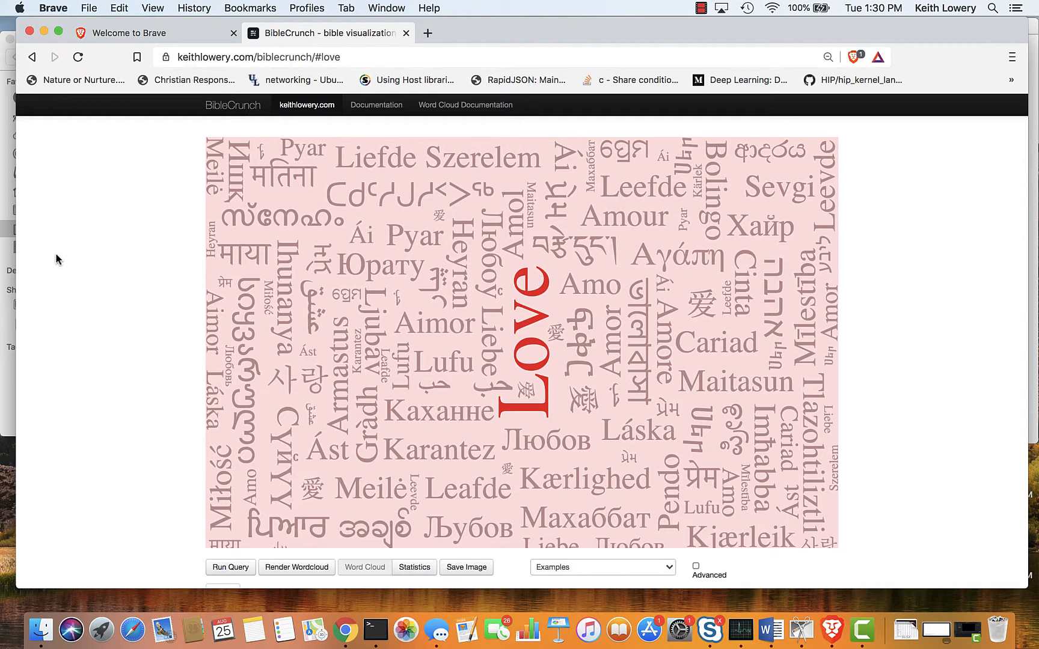
{"action": "key", "text": "super+minus"}
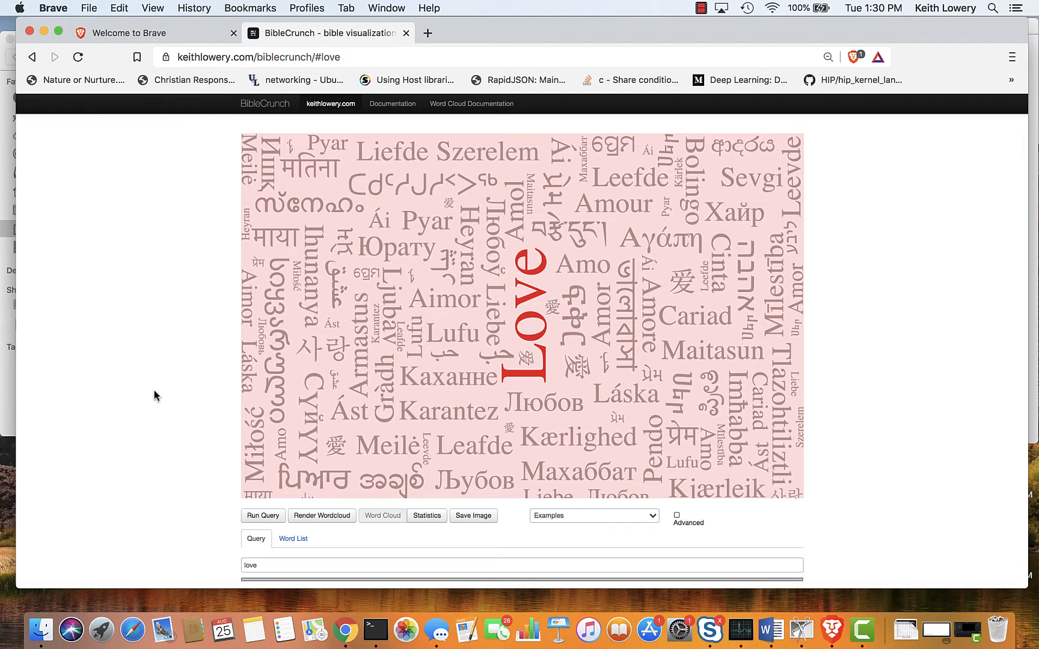
Run the query "love" across the whole Bible and look through the matching verses.
{"action": "left_click", "coordinate": [264, 565]}
{"action": "left_click", "coordinate": [271, 517]}
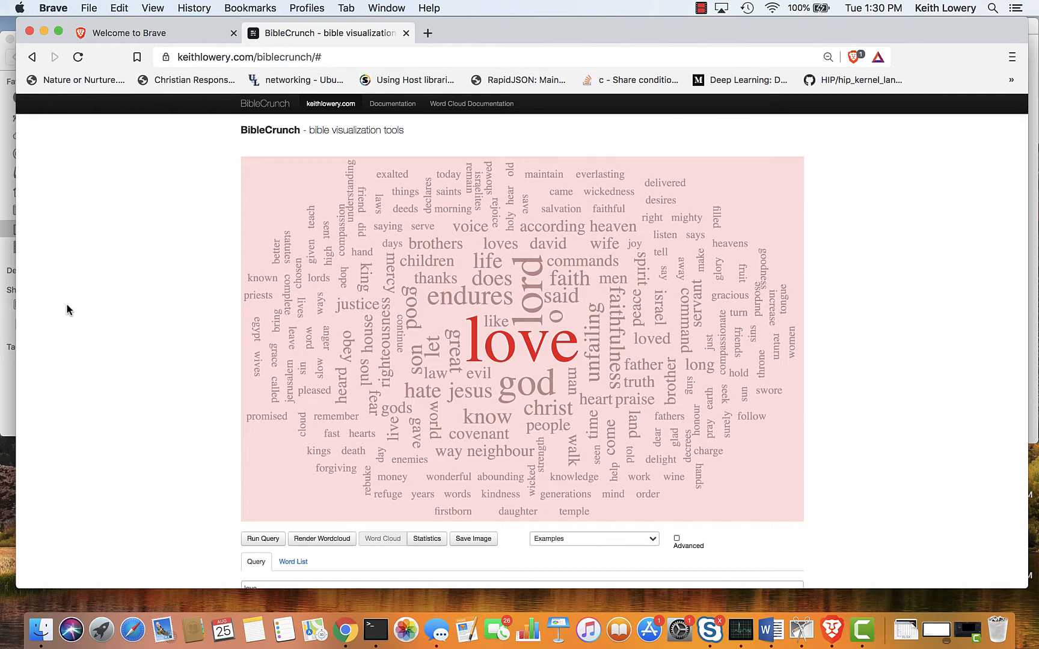
{"action": "scroll", "coordinate": [65, 303], "scroll_direction": "down", "scroll_amount": 5}
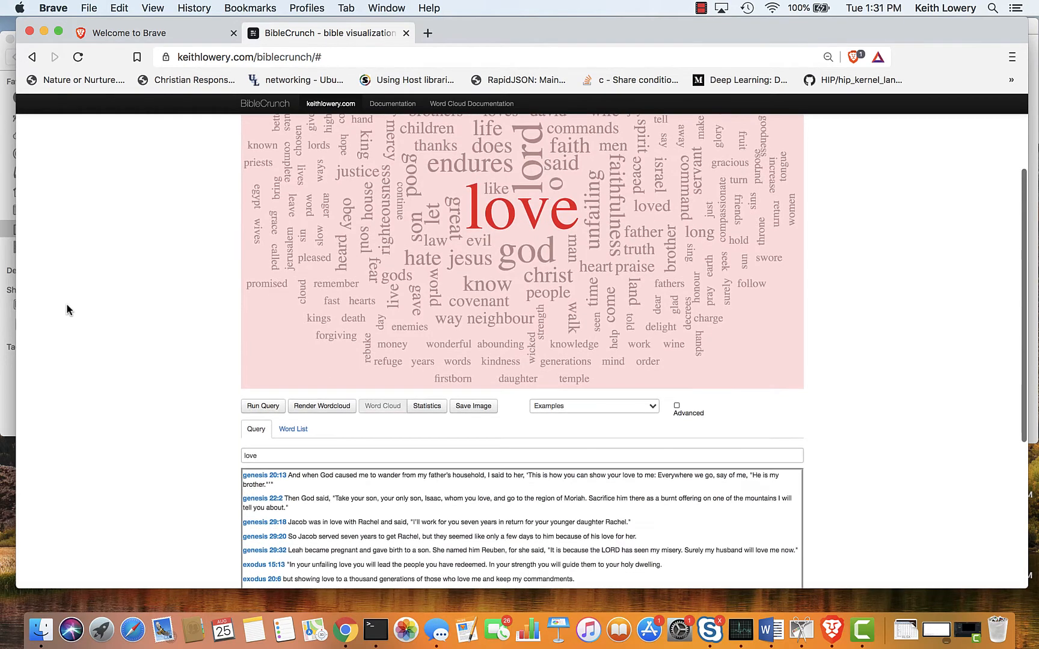
{"action": "scroll", "coordinate": [210, 480], "scroll_direction": "down", "scroll_amount": 5}
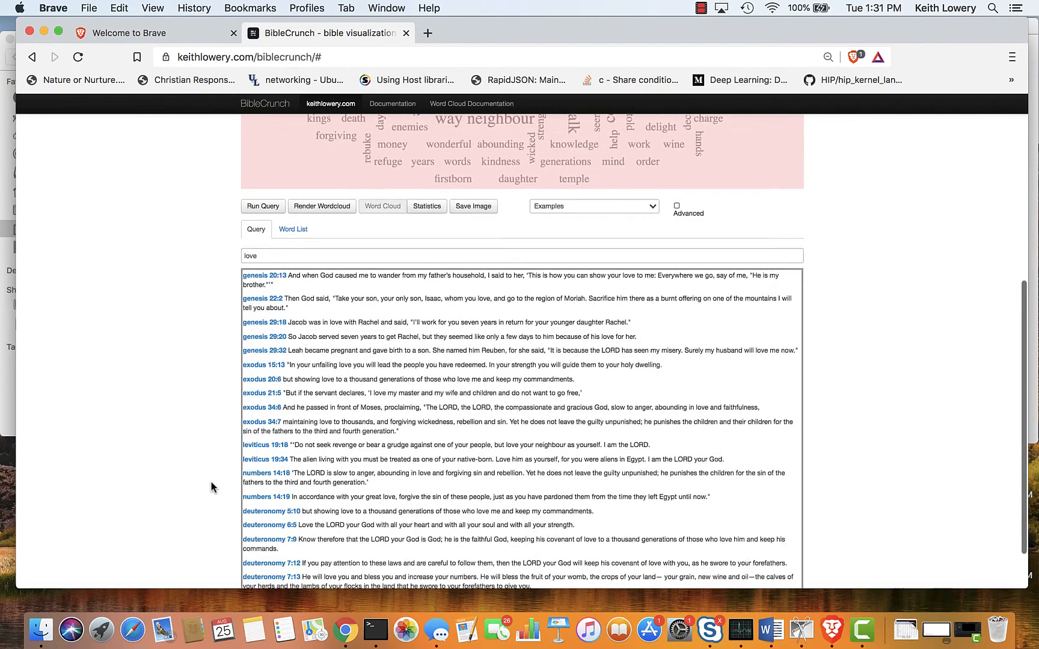
{"action": "scroll", "coordinate": [378, 378], "scroll_direction": "down", "scroll_amount": 10}
{"action": "scroll", "coordinate": [379, 379], "scroll_direction": "down", "scroll_amount": 3}
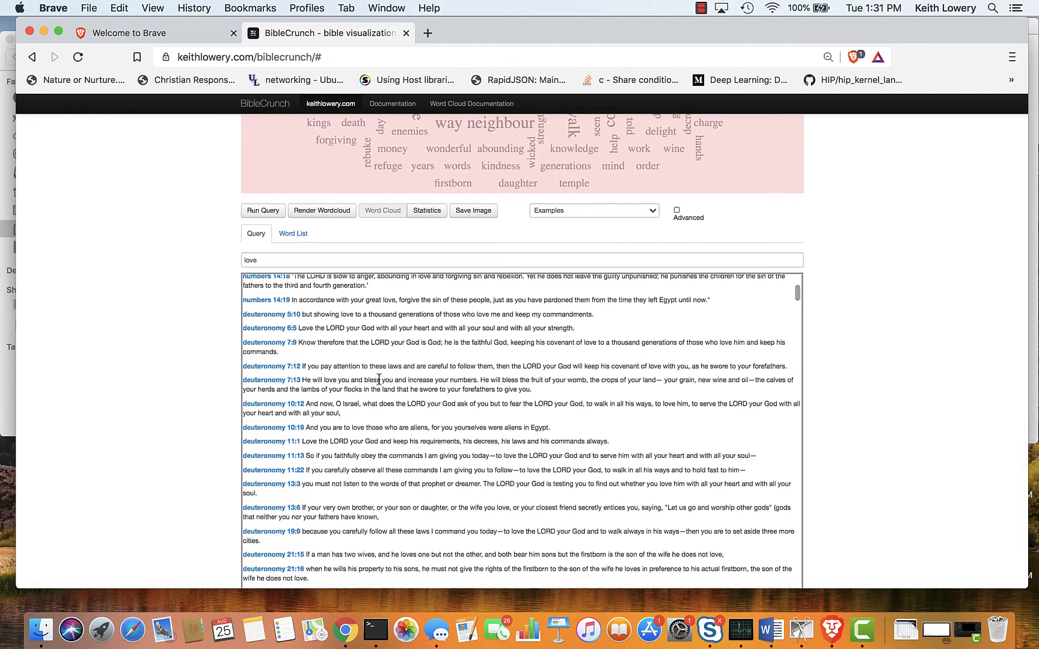
{"action": "scroll", "coordinate": [378, 379], "scroll_direction": "down", "scroll_amount": 8}
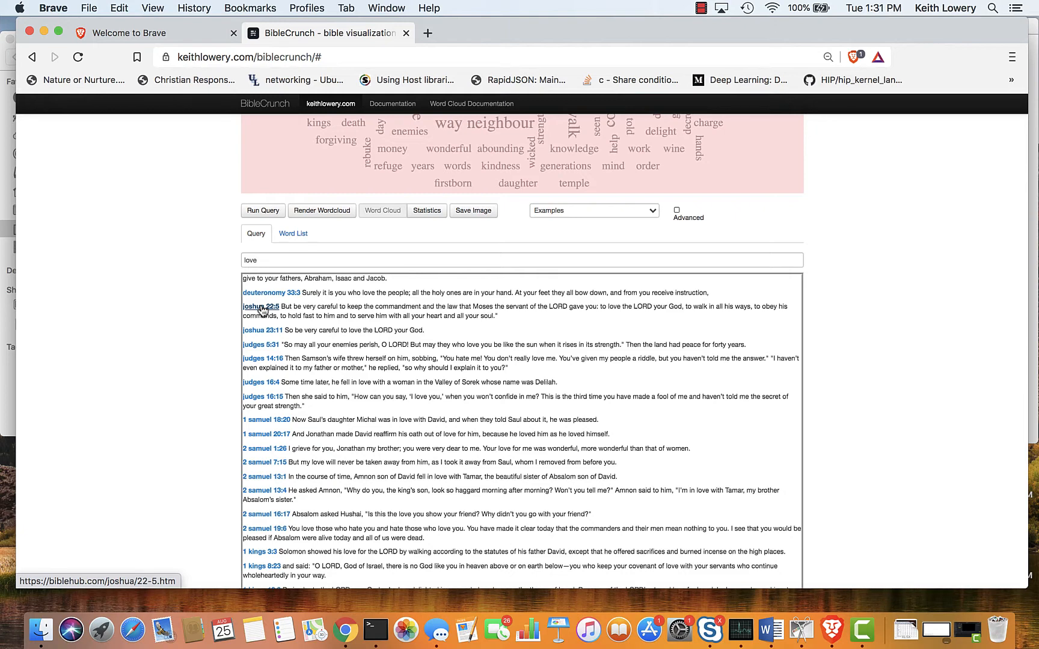
{"action": "scroll", "coordinate": [262, 310], "scroll_direction": "up", "scroll_amount": 15}
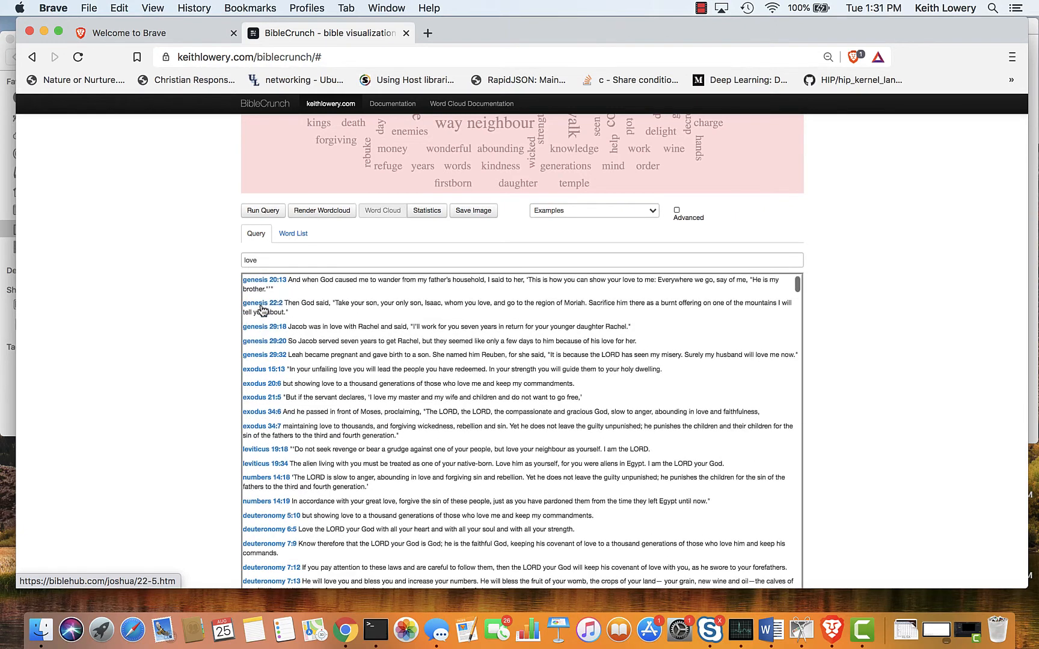
Restrict the search to the New Testament by running the query "love in:nt".
{"action": "left_click", "coordinate": [284, 261]}
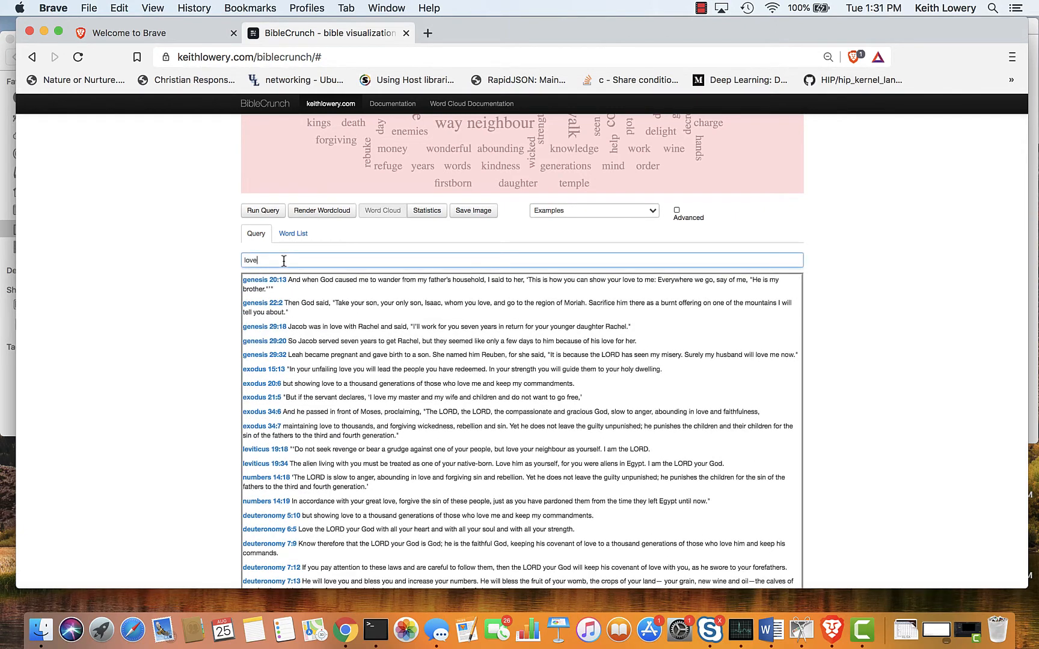
{"action": "type", "text": "int"}
{"action": "type", "text": ":"}
{"action": "scroll", "coordinate": [283, 260], "scroll_direction": "up", "scroll_amount": 5}
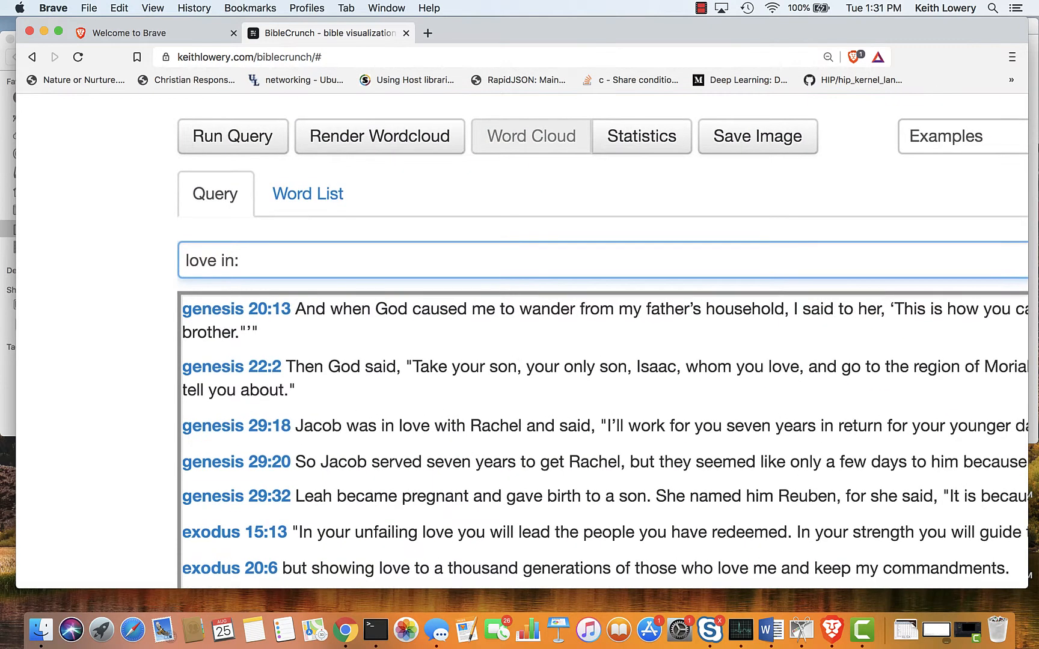
{"action": "type", "text": "nt"}
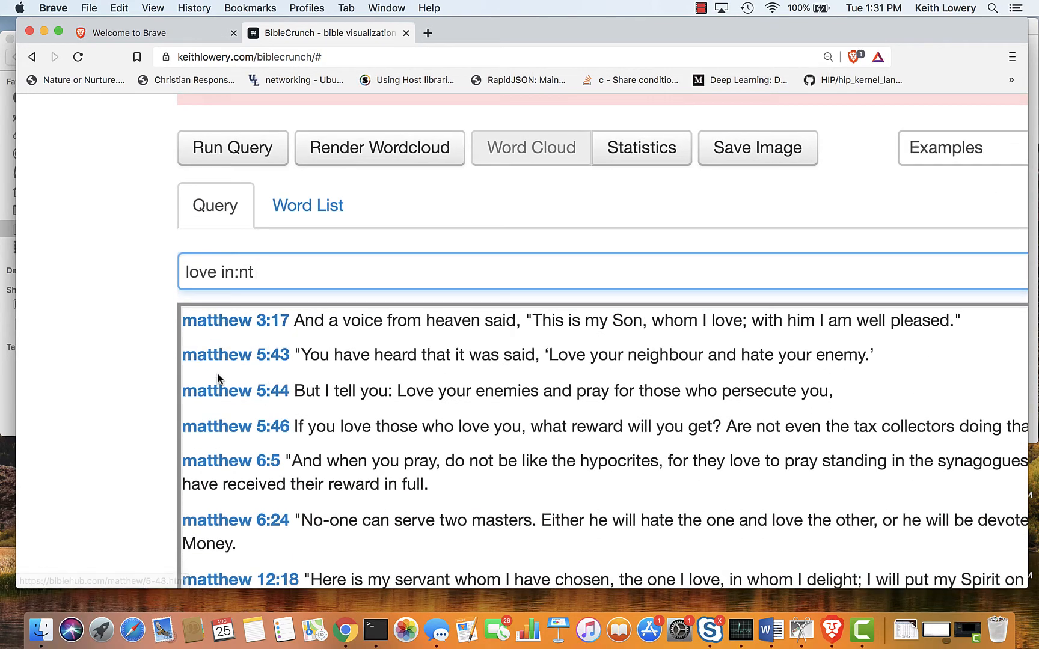
Review the New Testament word cloud and verse list, and display the statistics chart for the query.
{"action": "scroll", "coordinate": [218, 378], "scroll_direction": "down", "scroll_amount": 5}
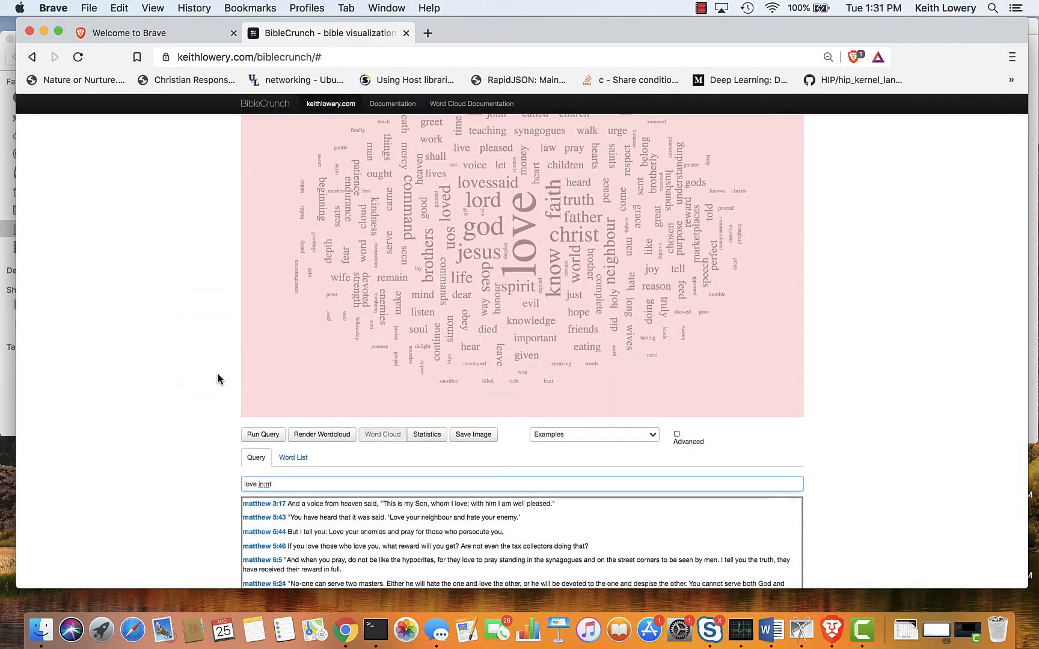
{"action": "scroll", "coordinate": [385, 347], "scroll_direction": "up", "scroll_amount": 3}
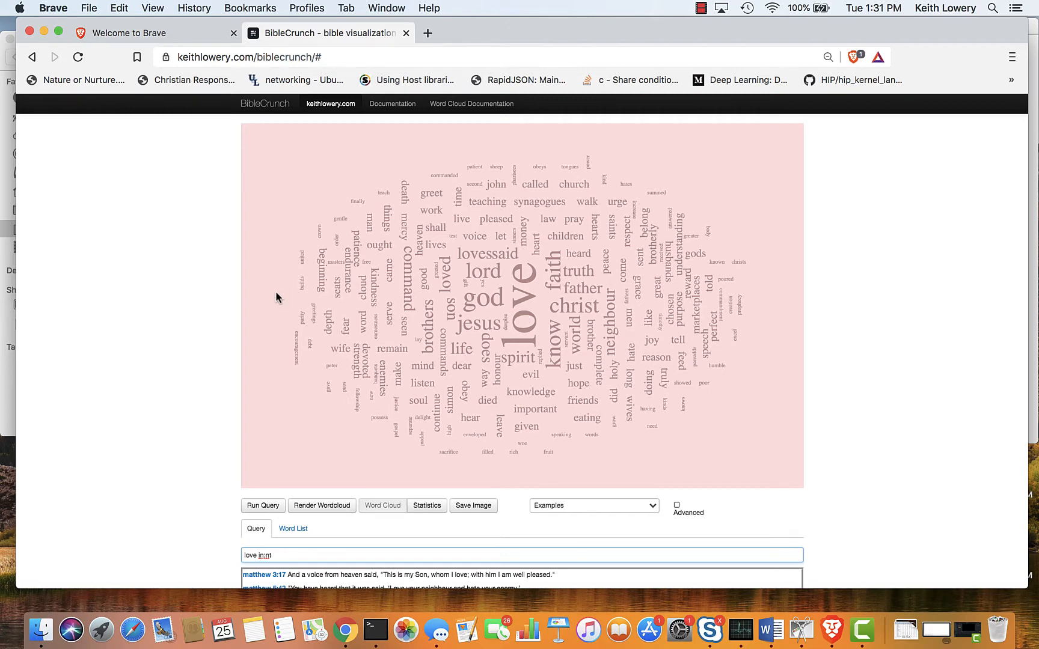
{"action": "scroll", "coordinate": [276, 296], "scroll_direction": "down", "scroll_amount": 3}
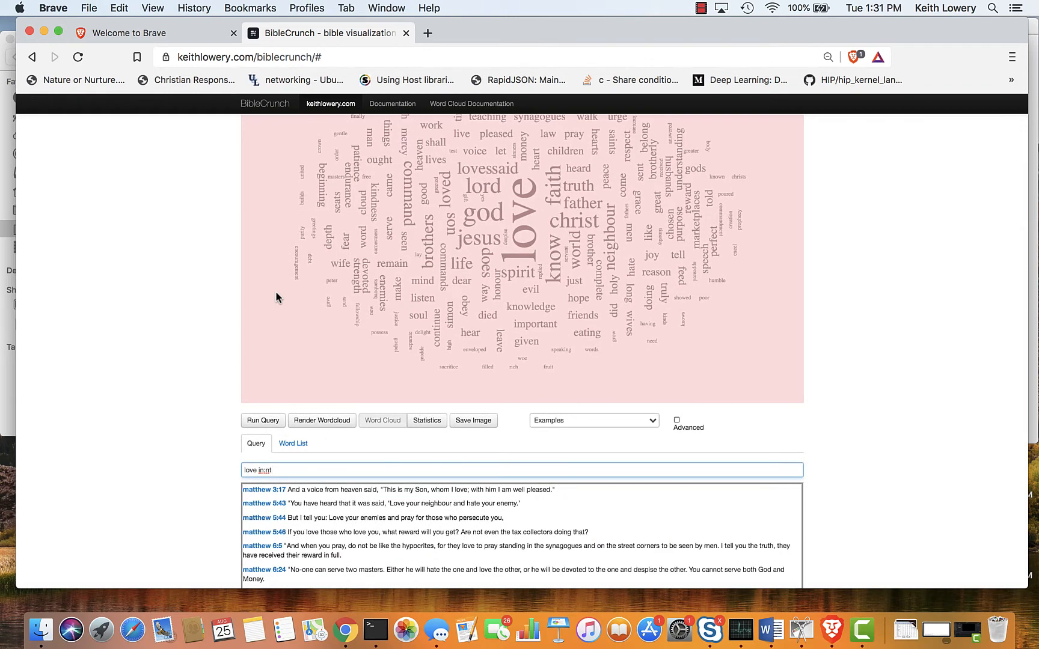
{"action": "scroll", "coordinate": [277, 296], "scroll_direction": "down", "scroll_amount": 2}
{"action": "scroll", "coordinate": [277, 297], "scroll_direction": "down", "scroll_amount": 3}
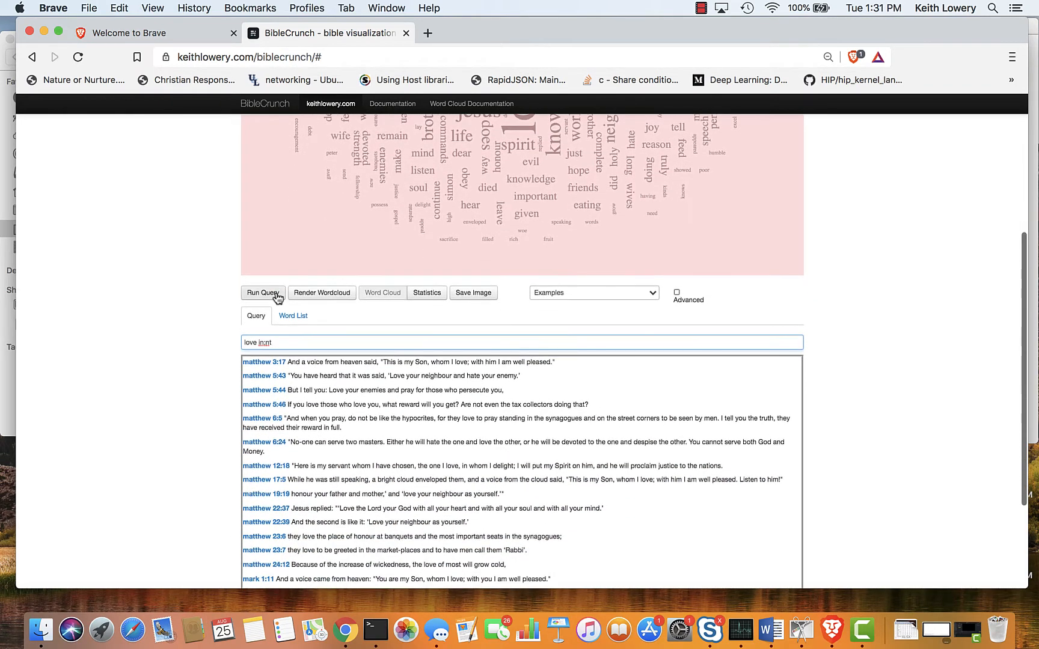
{"action": "scroll", "coordinate": [276, 296], "scroll_direction": "up", "scroll_amount": 6}
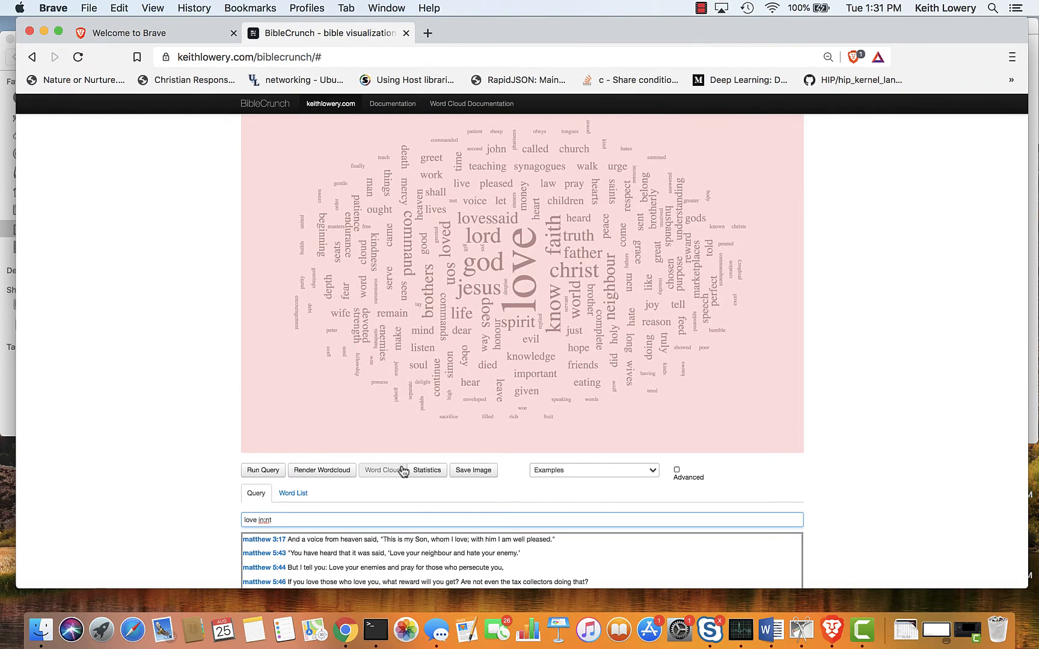
{"action": "left_click", "coordinate": [434, 476]}
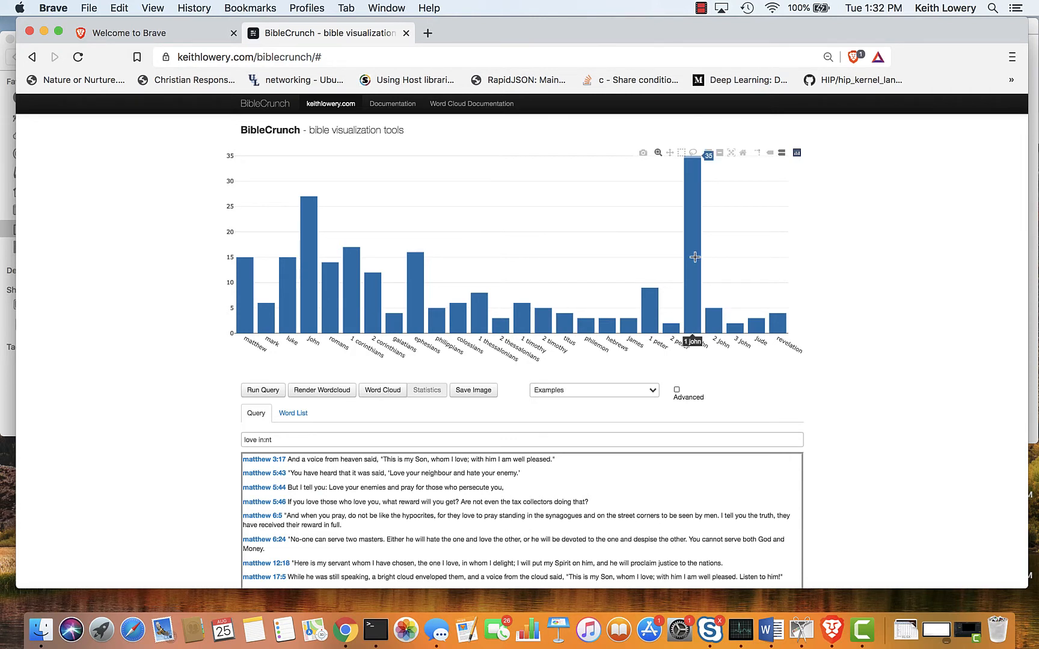
Change the query to "love in:ot" and run it to chart the Old Testament occurrences.
{"action": "left_click", "coordinate": [305, 441]}
{"action": "key", "text": "BackSpace"}
{"action": "key", "text": "BackSpace"}
{"action": "type", "text": "j"}
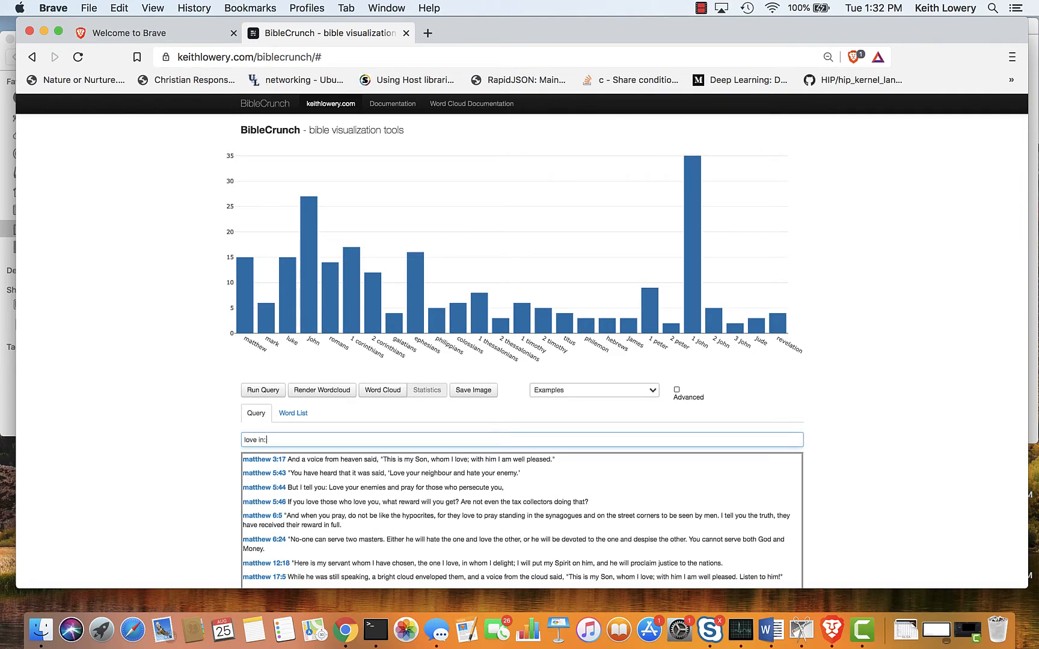
{"action": "type", "text": "ot"}
{"action": "key", "text": "Return"}
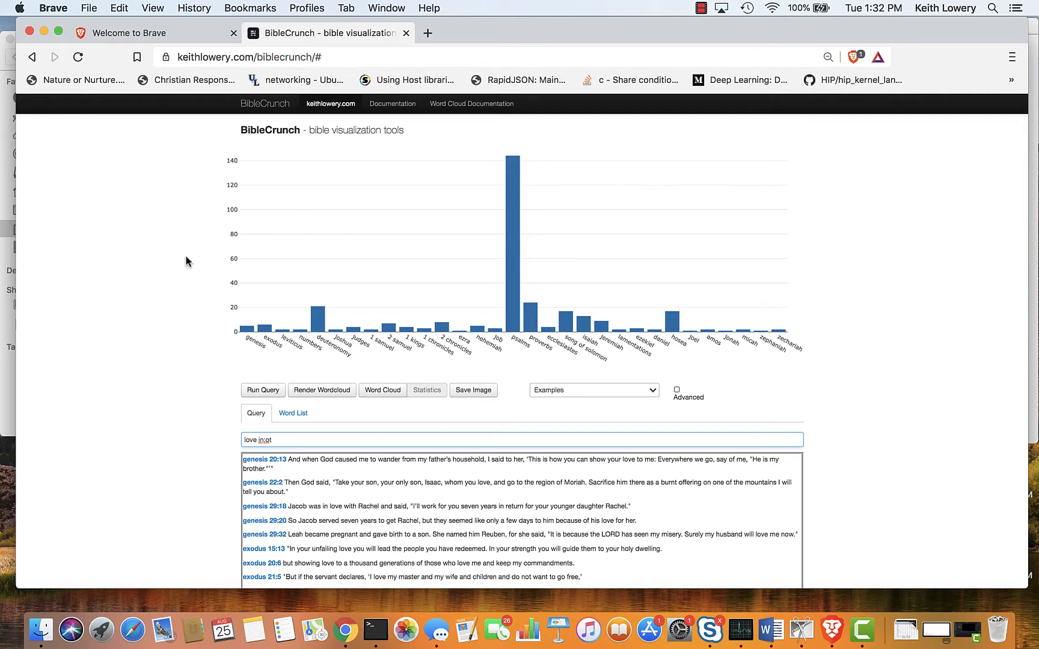
Remove the Old Testament restriction from the query and run "love" for the whole Bible.
{"action": "scroll", "coordinate": [186, 260], "scroll_direction": "down", "scroll_amount": 1}
{"action": "scroll", "coordinate": [186, 261], "scroll_direction": "up", "scroll_amount": 1}
{"action": "key", "text": "ctrl+a"}
{"action": "key", "text": "End"}
{"action": "key", "text": "BackSpace"}
{"action": "key", "text": "BackSpace"}
{"action": "key", "text": "BackSpace"}
{"action": "key", "text": "Return"}
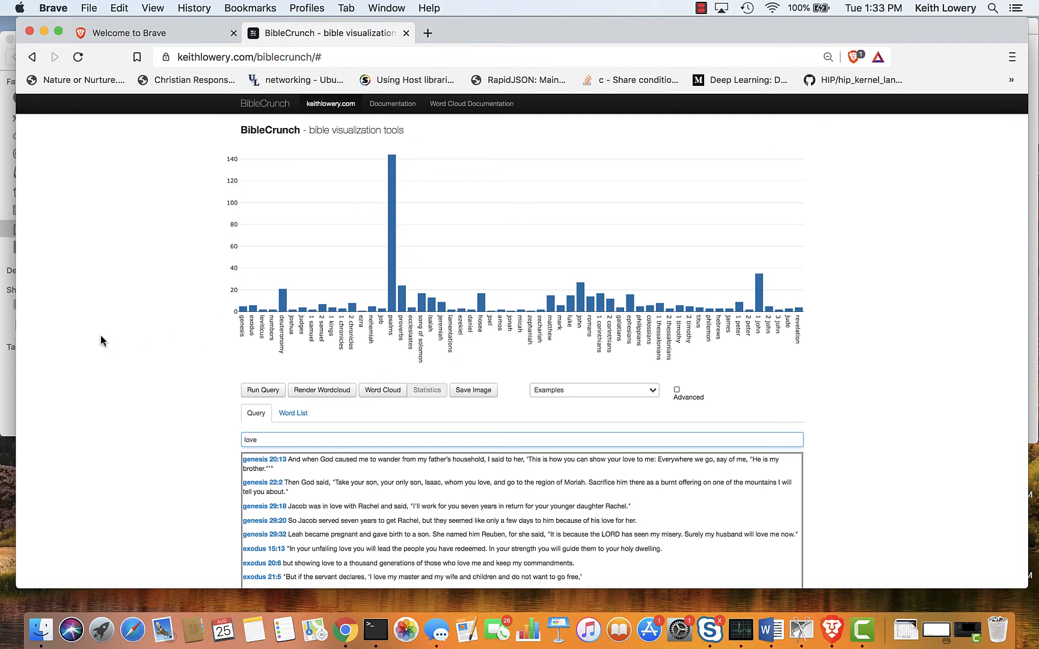
Replace the query with "love jesus" and run it to find verses containing both words.
{"action": "left_click_drag", "start_coordinate": [285, 440], "coordinate": [213, 441]}
{"action": "type", "text": "love jesus"}
{"action": "key", "text": "Return"}
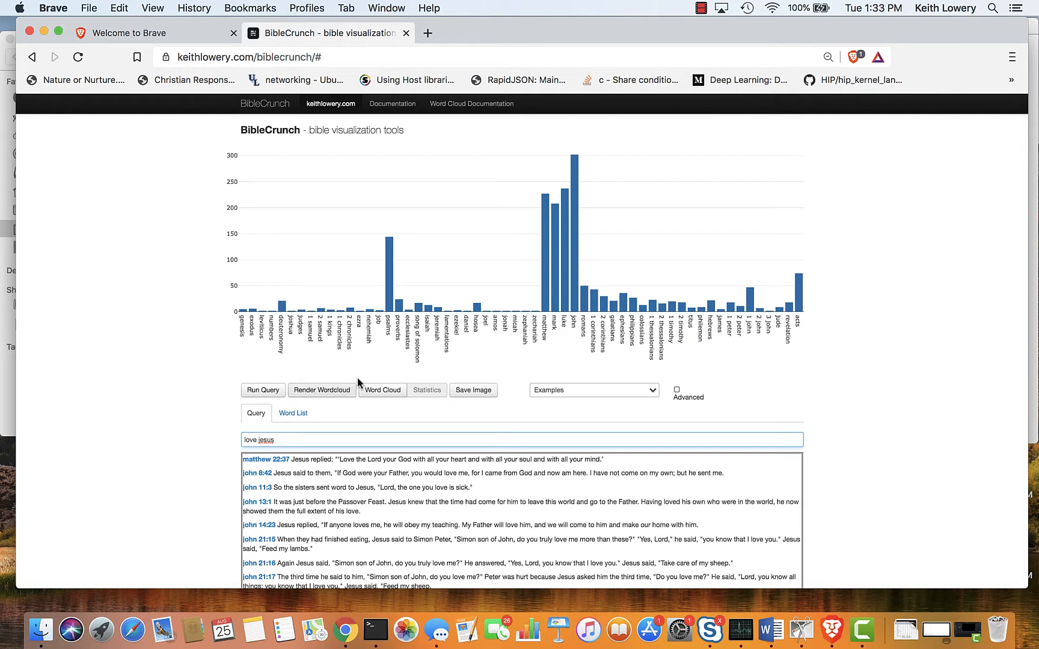
View the word cloud for the "love jesus" query and return to its statistics chart.
{"action": "left_click", "coordinate": [374, 390]}
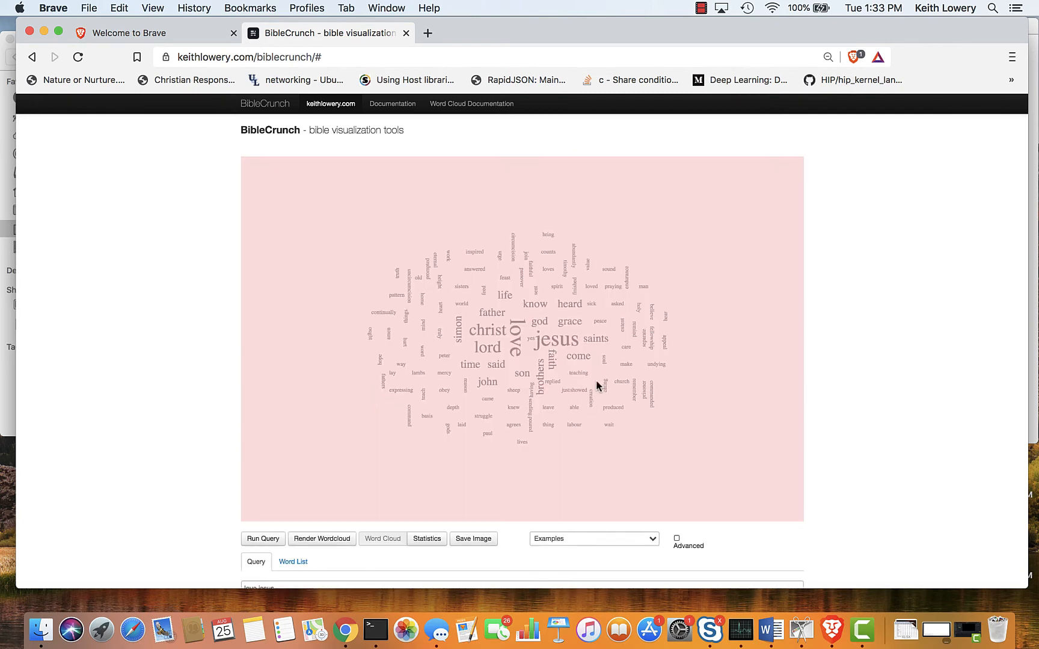
{"action": "scroll", "coordinate": [526, 352], "scroll_direction": "down", "scroll_amount": 5}
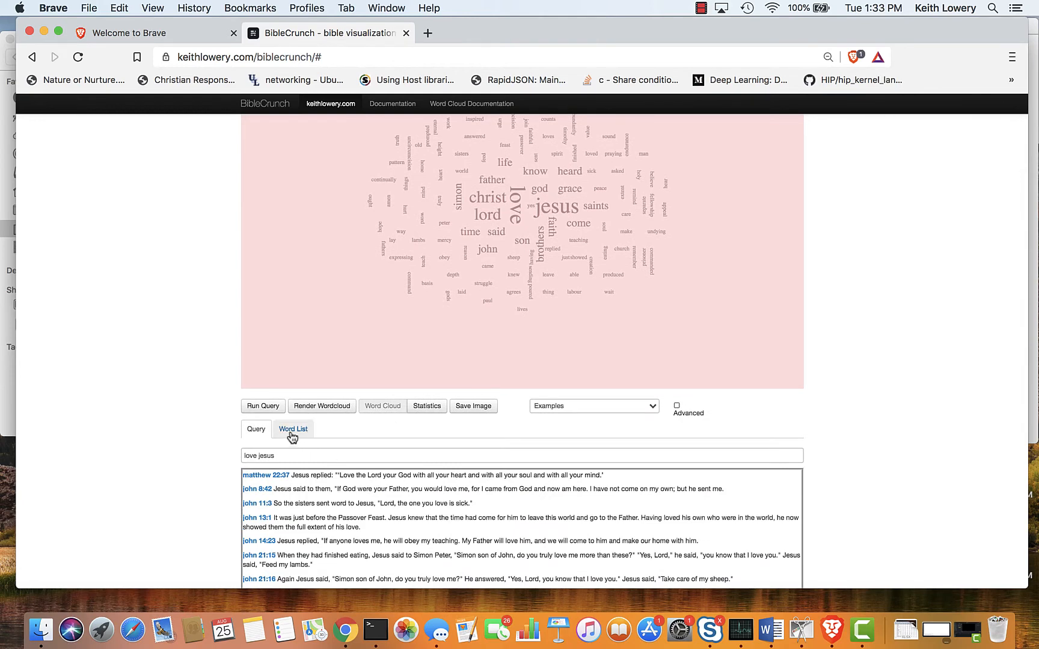
{"action": "left_click", "coordinate": [428, 407]}
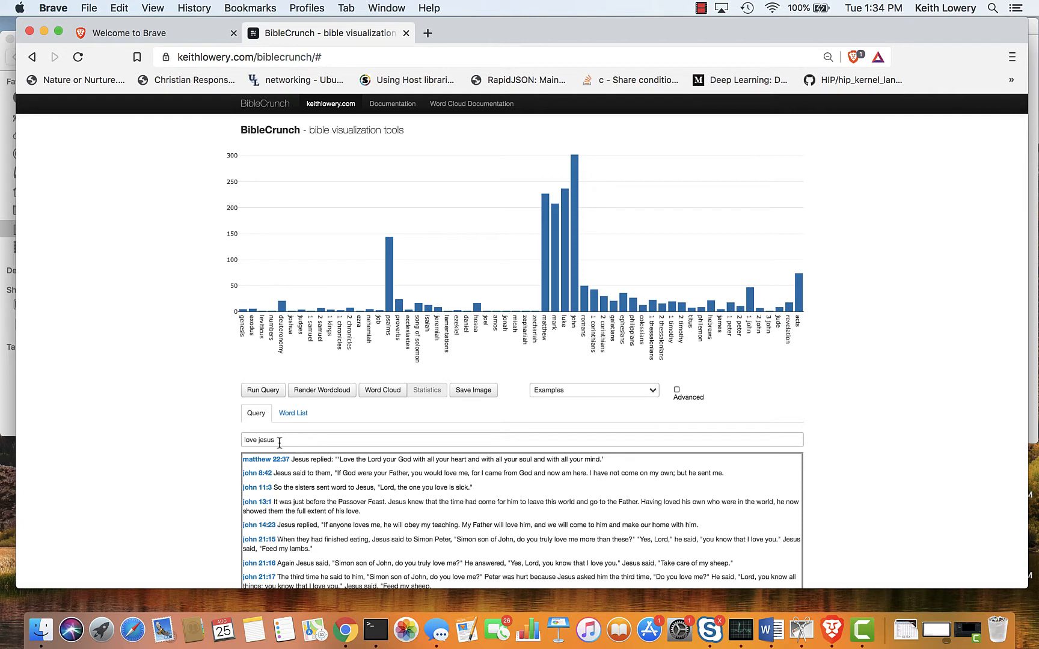
Replace the query with "love justice" and run it to chart both words by book.
{"action": "left_click_drag", "start_coordinate": [282, 440], "coordinate": [257, 436]}
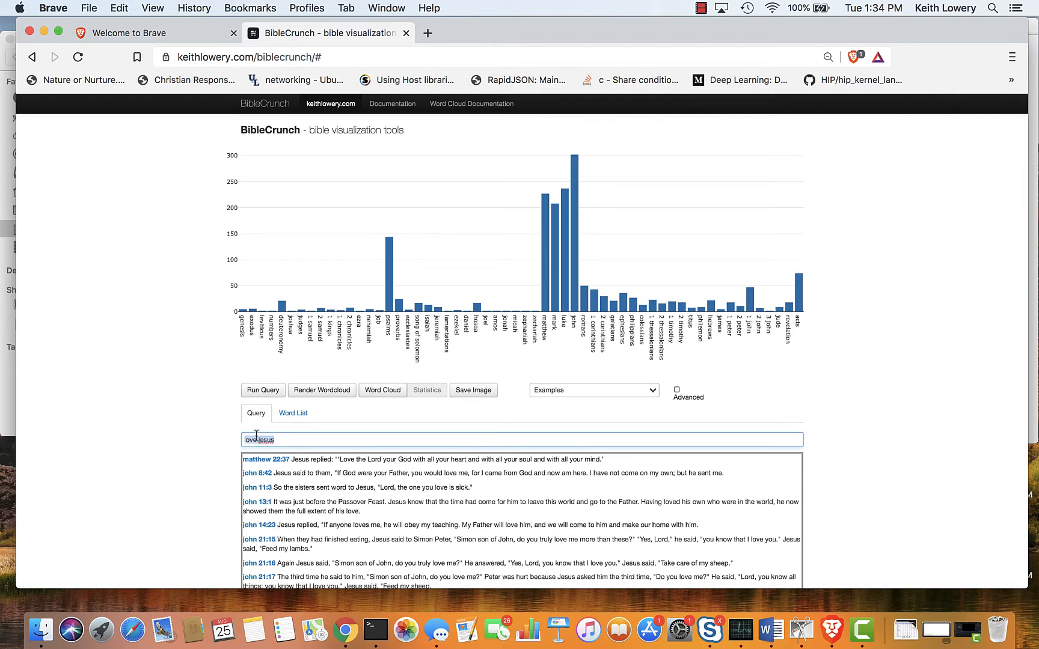
{"action": "type", "text": "love justice"}
{"action": "key", "text": "Return"}
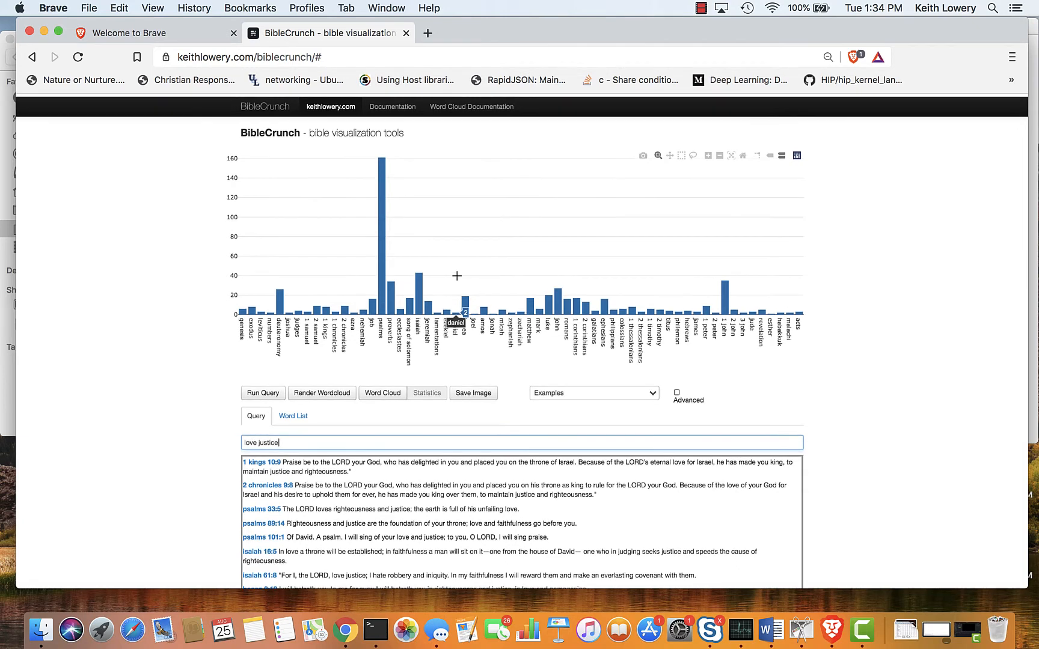
Run the query "mercy justice" and display its results as a word cloud.
{"action": "left_click_drag", "start_coordinate": [303, 441], "coordinate": [253, 445]}
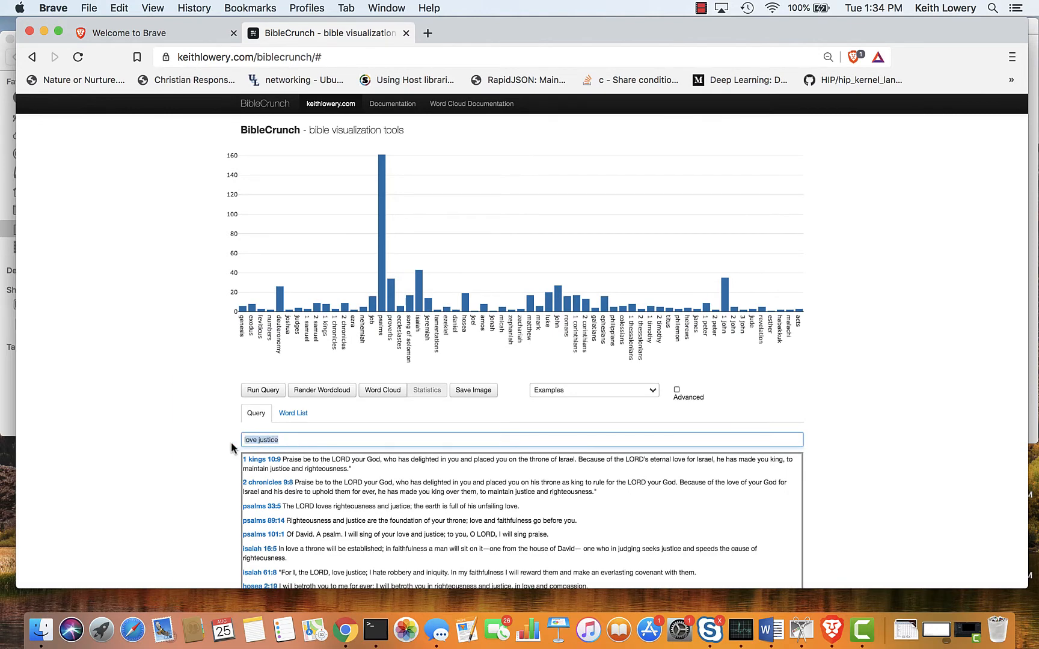
{"action": "type", "text": "mercy justice"}
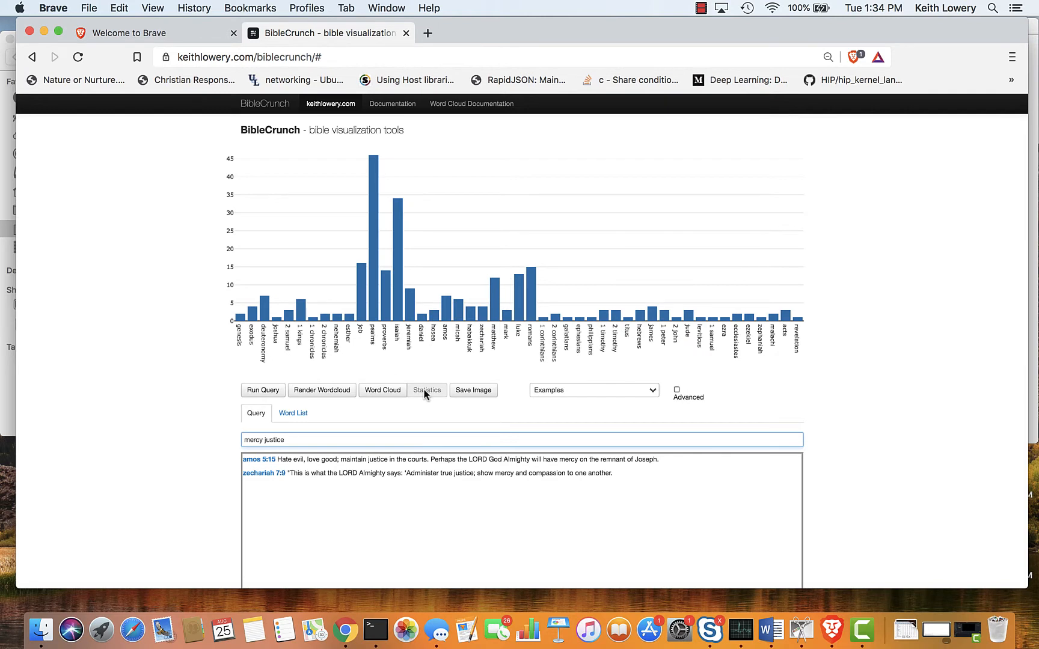
{"action": "left_click", "coordinate": [389, 390]}
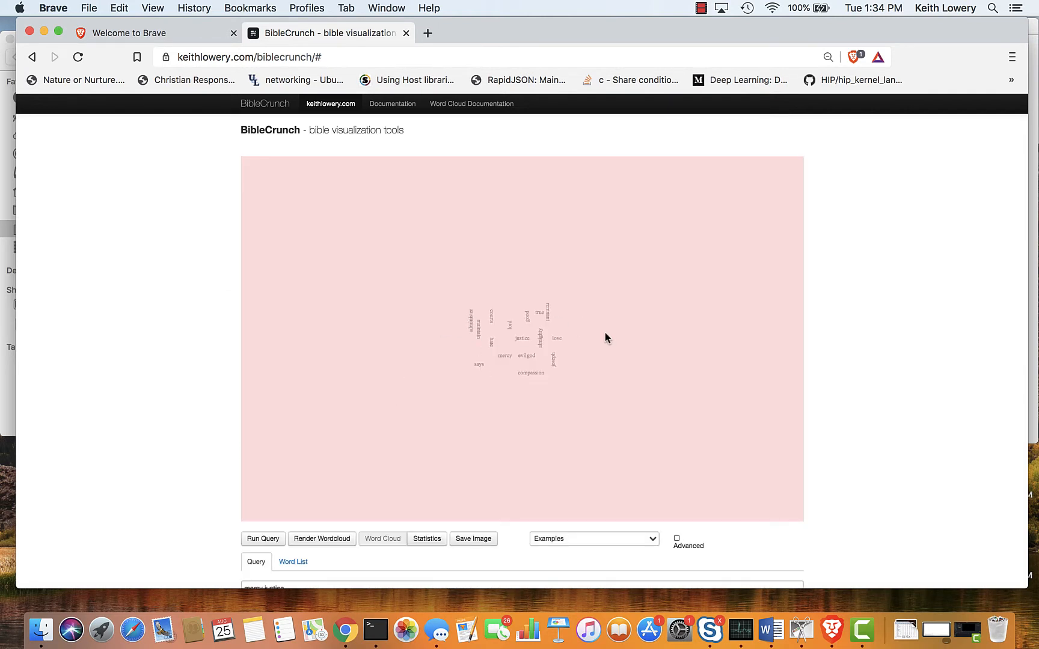
{"action": "scroll", "coordinate": [604, 333], "scroll_direction": "up", "scroll_amount": 5}
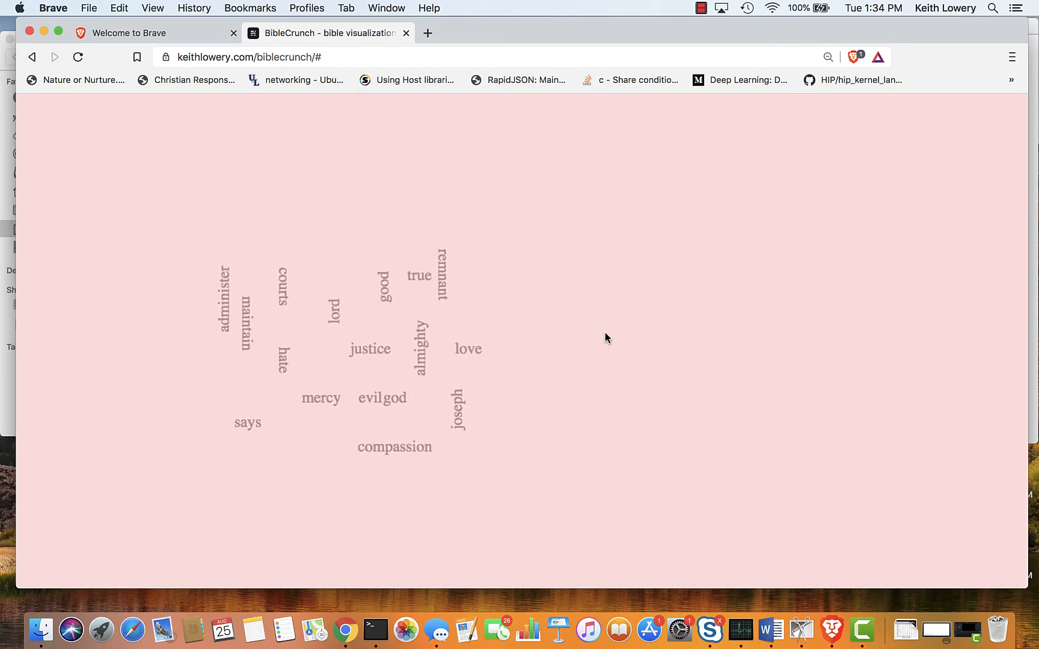
Open the word list behind the "mercy justice" word cloud and compare its weighted words with the cloud and the matching verses.
{"action": "scroll", "coordinate": [604, 333], "scroll_direction": "down", "scroll_amount": 5}
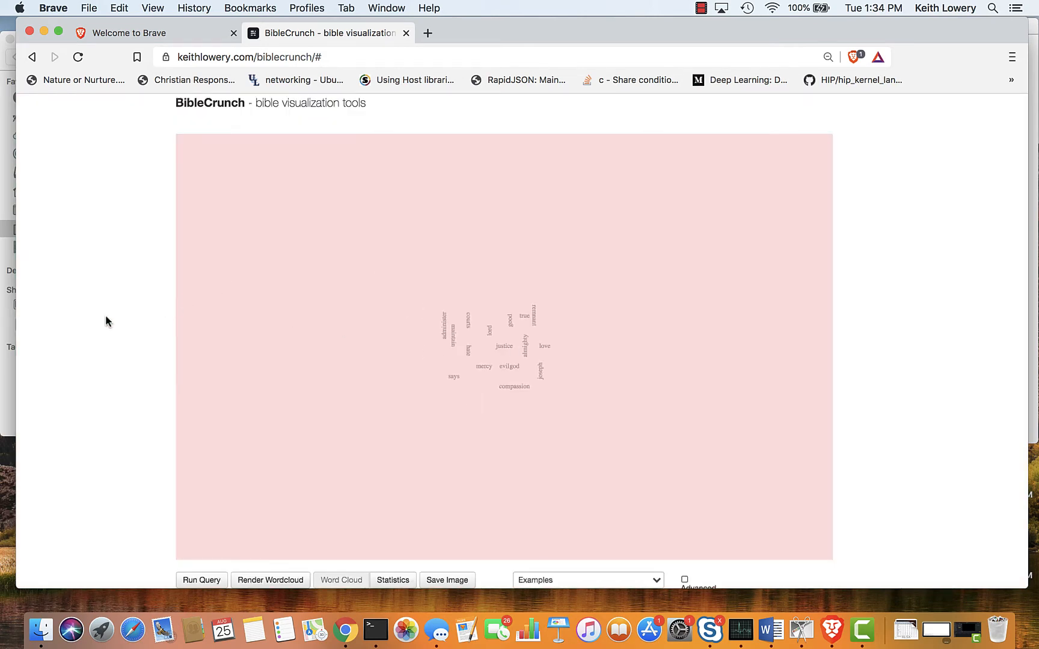
{"action": "scroll", "coordinate": [105, 318], "scroll_direction": "down", "scroll_amount": 5}
{"action": "left_click", "coordinate": [238, 409]}
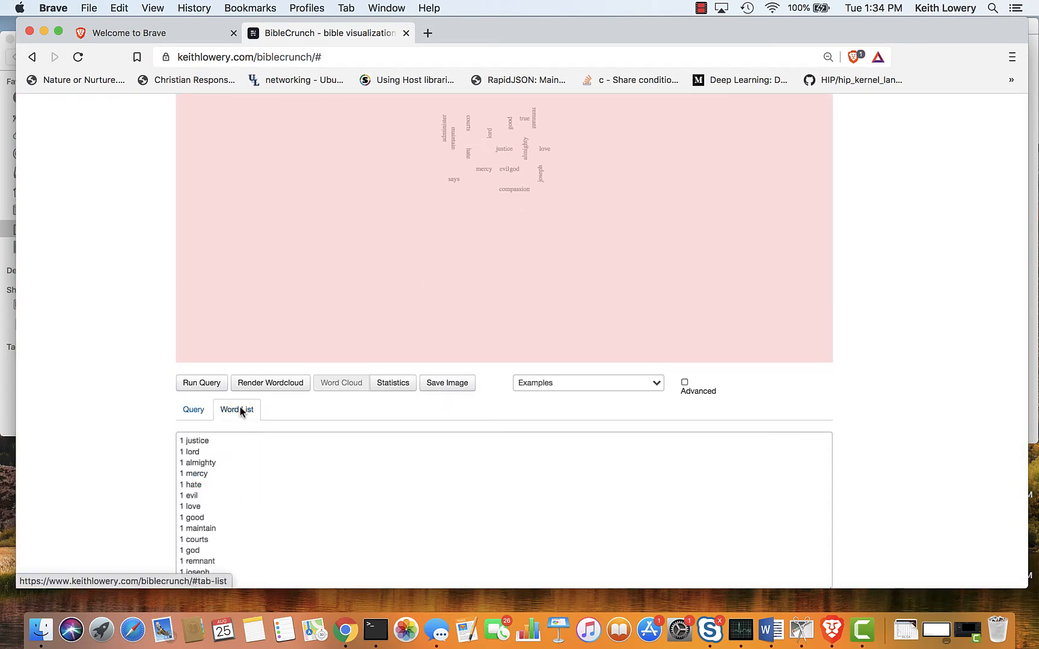
{"action": "scroll", "coordinate": [157, 433], "scroll_direction": "down", "scroll_amount": 7}
{"action": "scroll", "coordinate": [158, 433], "scroll_direction": "up", "scroll_amount": 3}
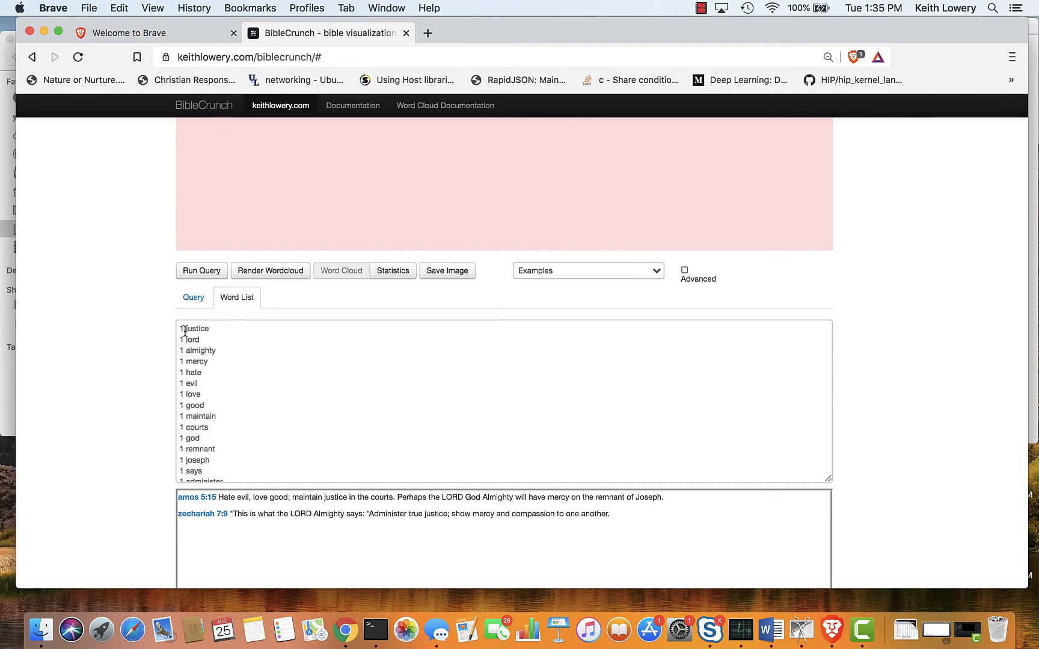
{"action": "scroll", "coordinate": [184, 330], "scroll_direction": "up", "scroll_amount": 6}
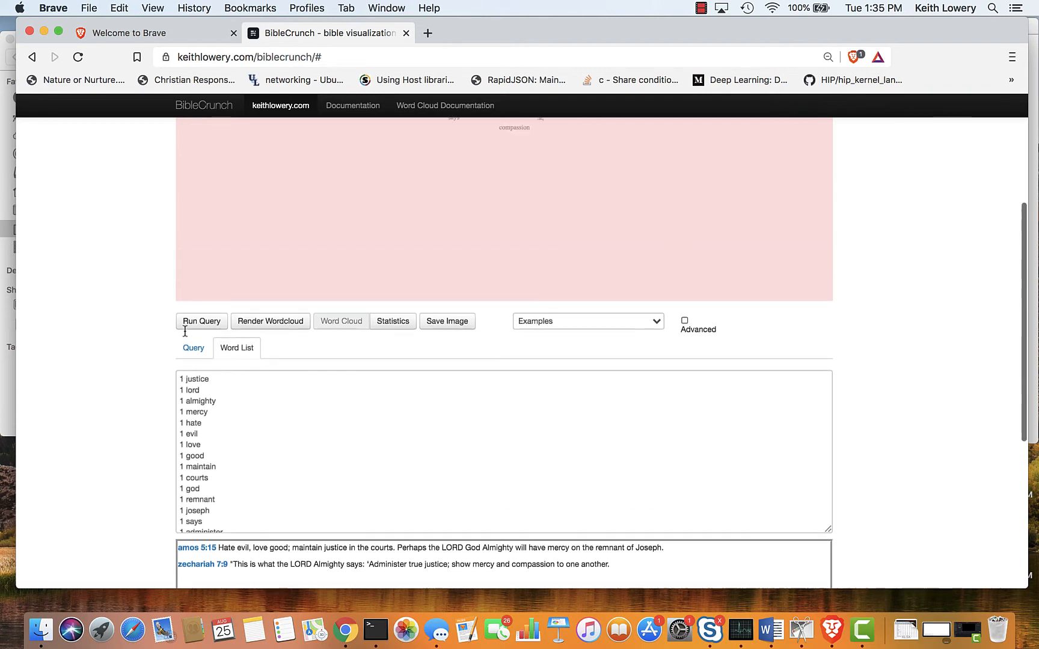
{"action": "scroll", "coordinate": [184, 330], "scroll_direction": "up", "scroll_amount": 3}
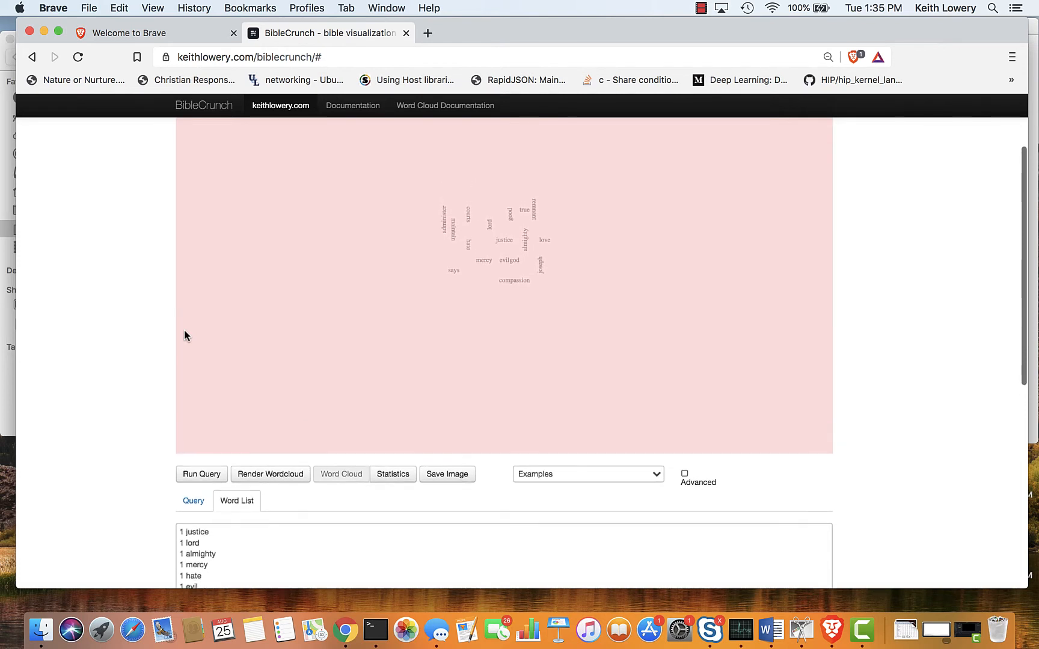
{"action": "scroll", "coordinate": [182, 331], "scroll_direction": "down", "scroll_amount": 4}
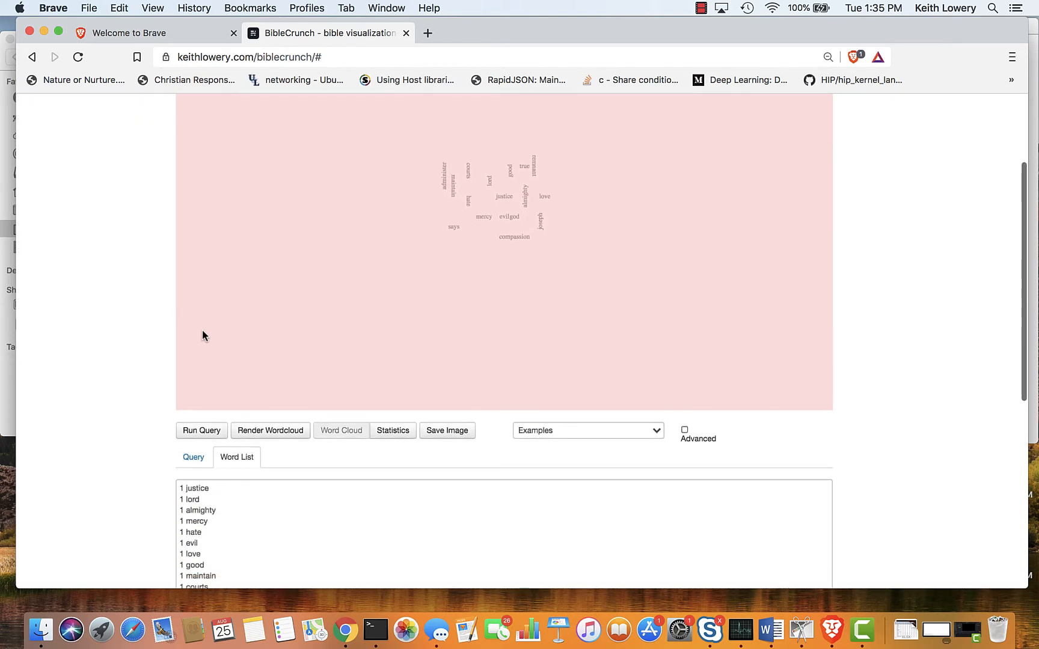
Show the advanced options and examine the word cloud's configuration code.
{"action": "left_click", "coordinate": [684, 430]}
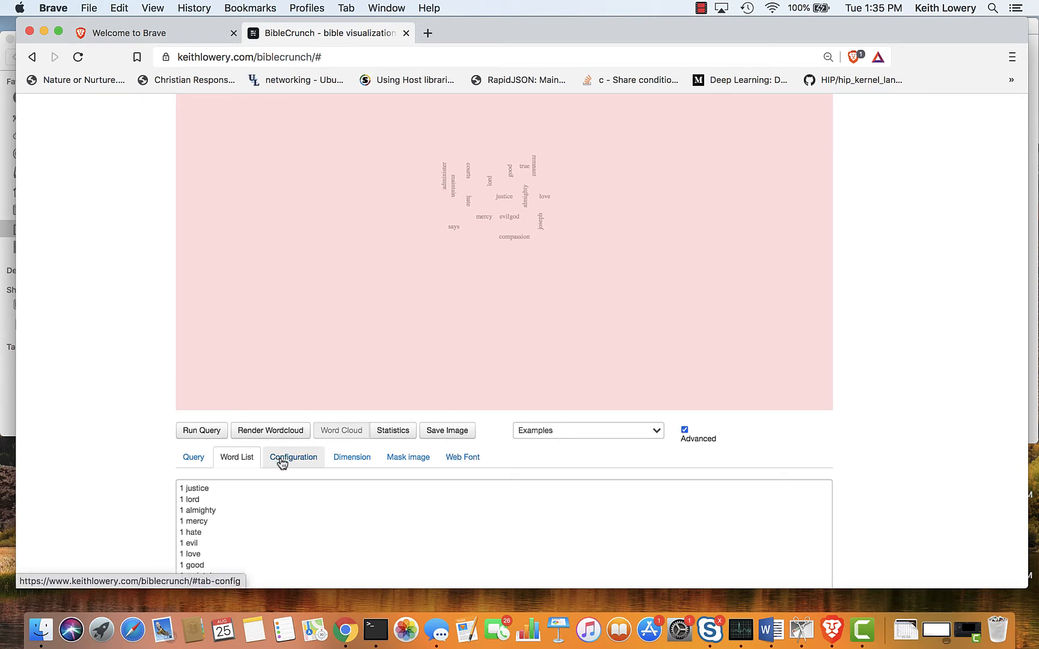
{"action": "scroll", "coordinate": [281, 463], "scroll_direction": "down", "scroll_amount": 5}
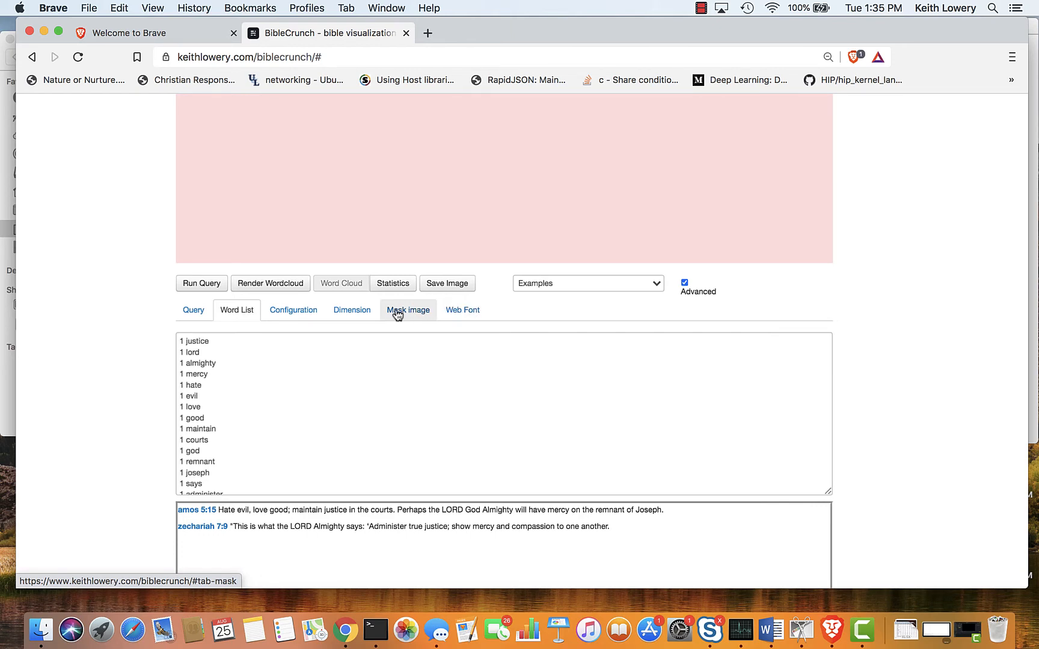
{"action": "scroll", "coordinate": [396, 314], "scroll_direction": "up", "scroll_amount": 7}
{"action": "scroll", "coordinate": [396, 312], "scroll_direction": "down", "scroll_amount": 8}
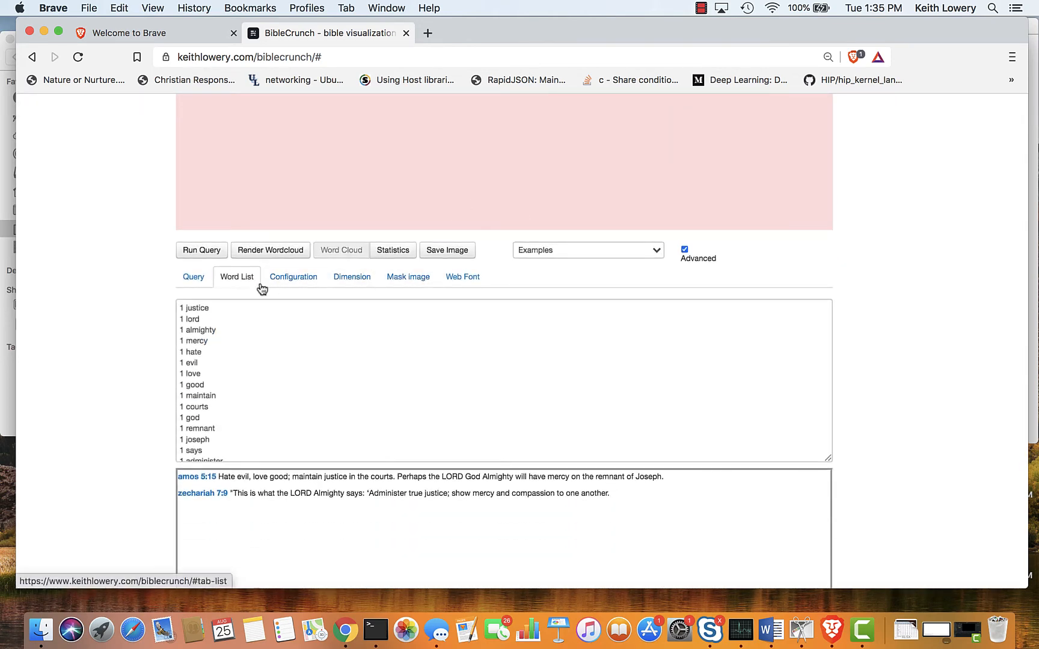
{"action": "left_click", "coordinate": [301, 283]}
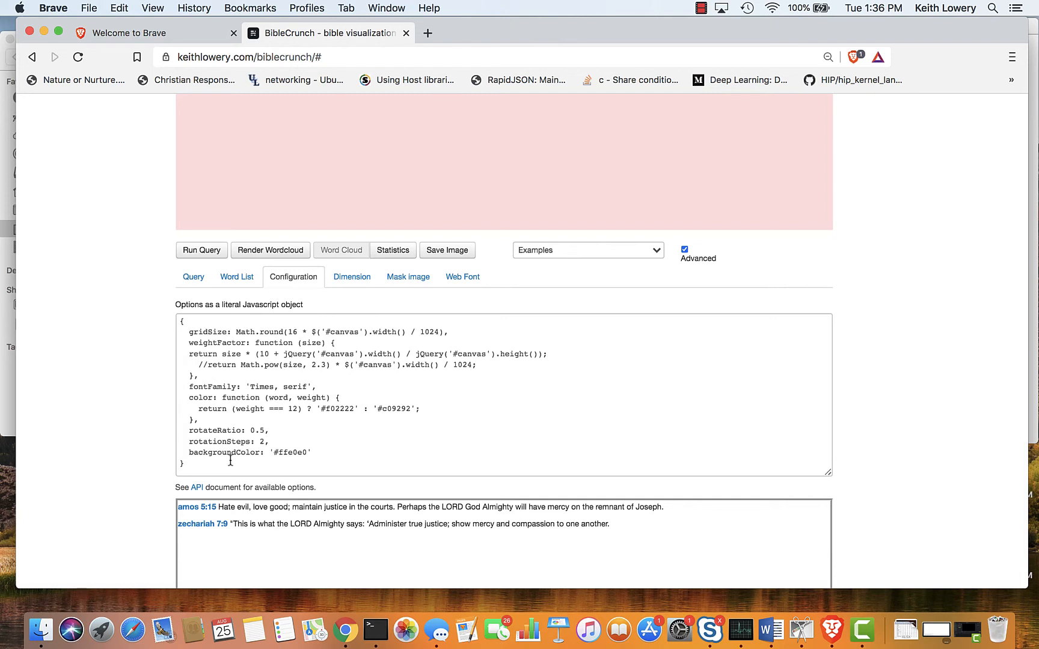
{"action": "scroll", "coordinate": [230, 461], "scroll_direction": "up", "scroll_amount": 10}
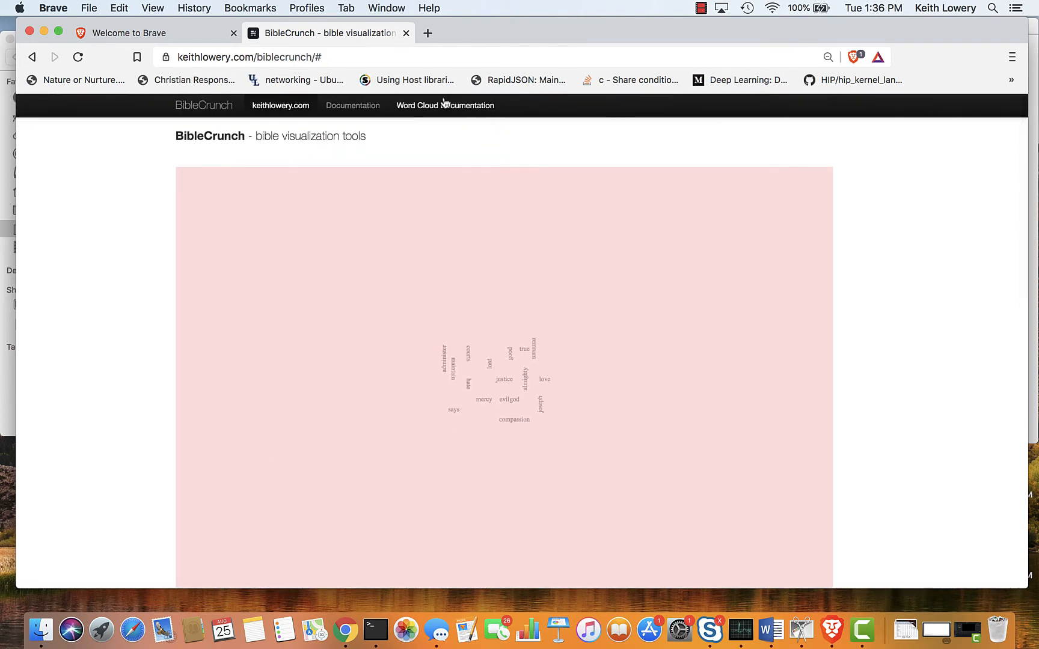
{"action": "scroll", "coordinate": [349, 278], "scroll_direction": "down", "scroll_amount": 15}
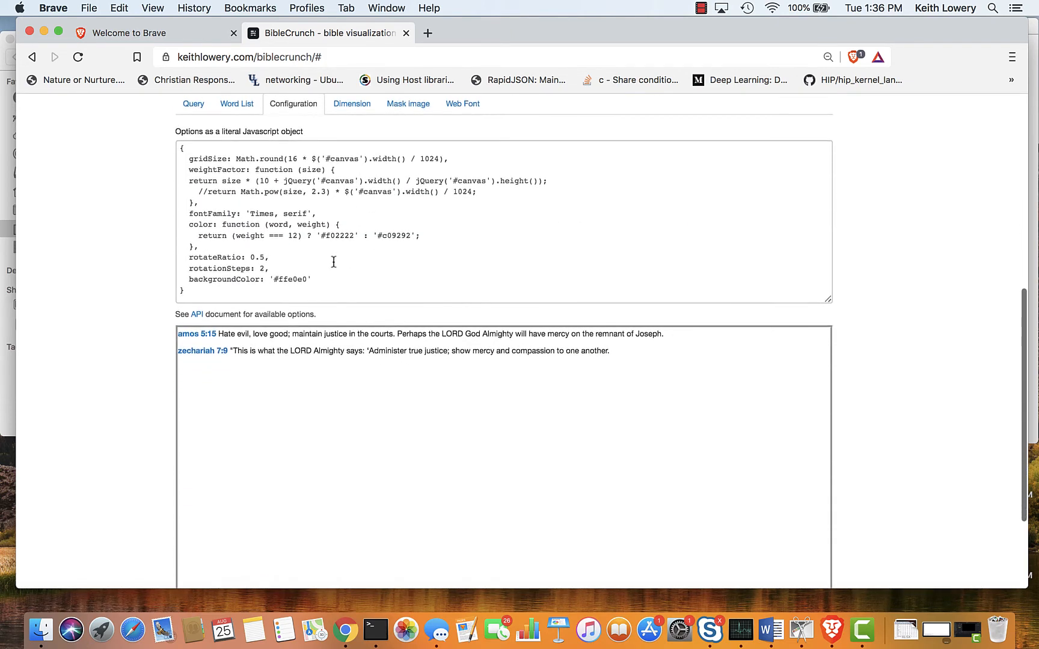
{"action": "scroll", "coordinate": [346, 240], "scroll_direction": "up", "scroll_amount": 2}
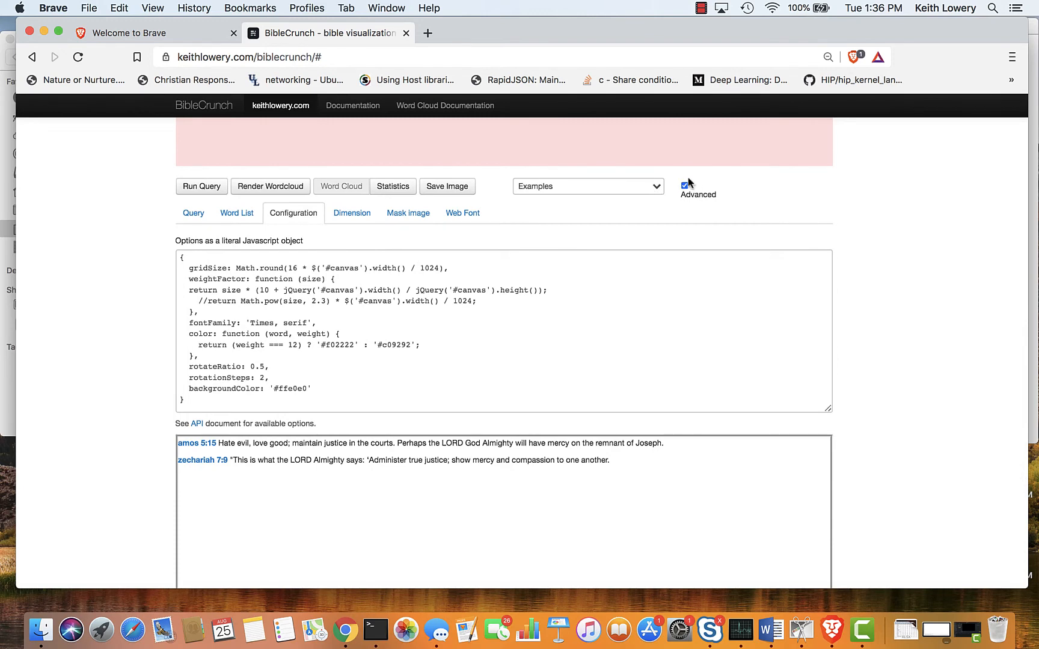
Hide the advanced options and run the query "christ" to generate its word cloud.
{"action": "left_click", "coordinate": [685, 186]}
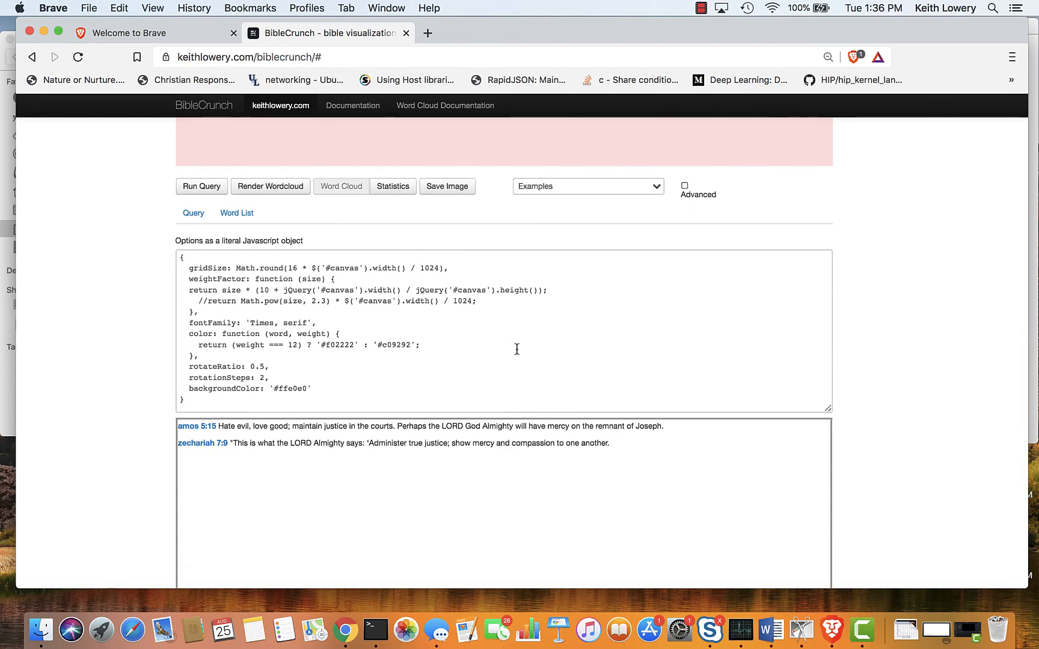
{"action": "scroll", "coordinate": [516, 348], "scroll_direction": "up", "scroll_amount": 10}
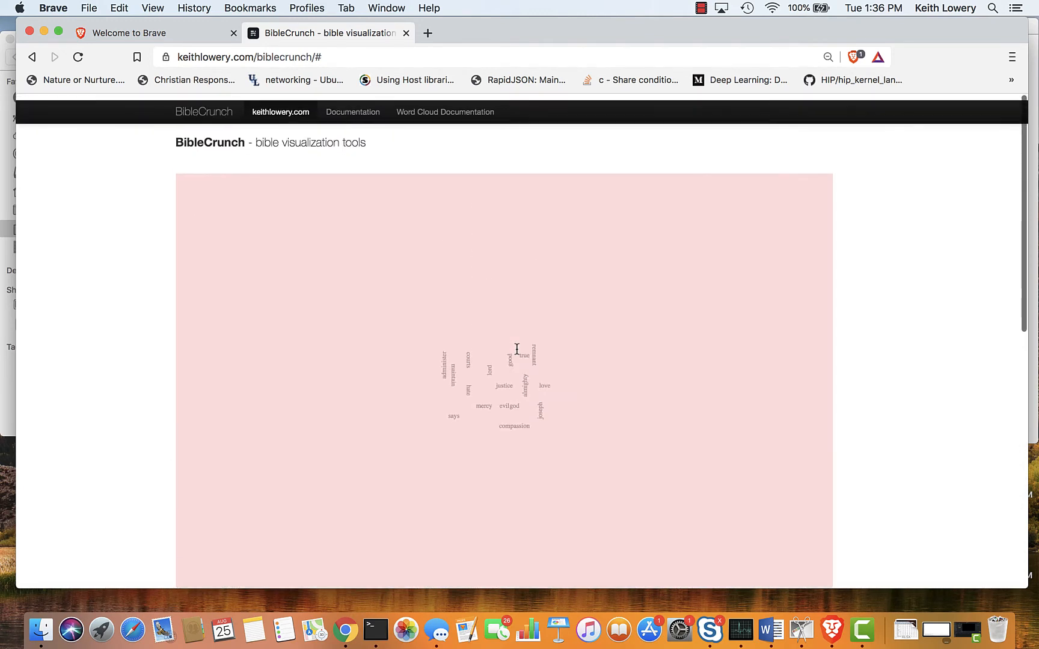
{"action": "scroll", "coordinate": [517, 349], "scroll_direction": "down", "scroll_amount": 6}
{"action": "scroll", "coordinate": [517, 349], "scroll_direction": "down", "scroll_amount": 1}
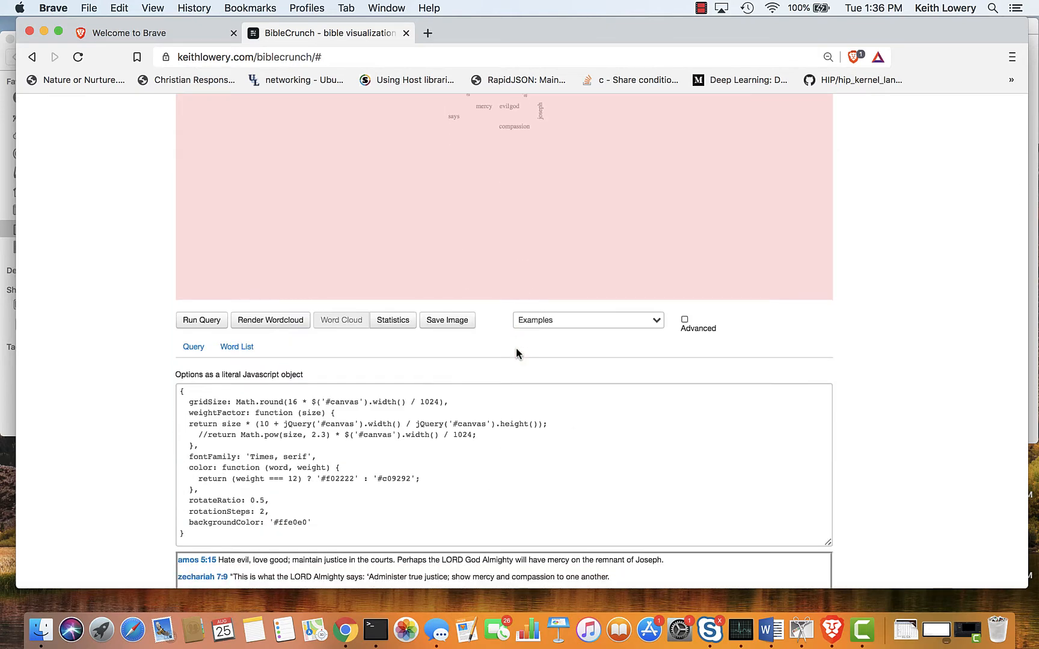
{"action": "left_click", "coordinate": [194, 348]}
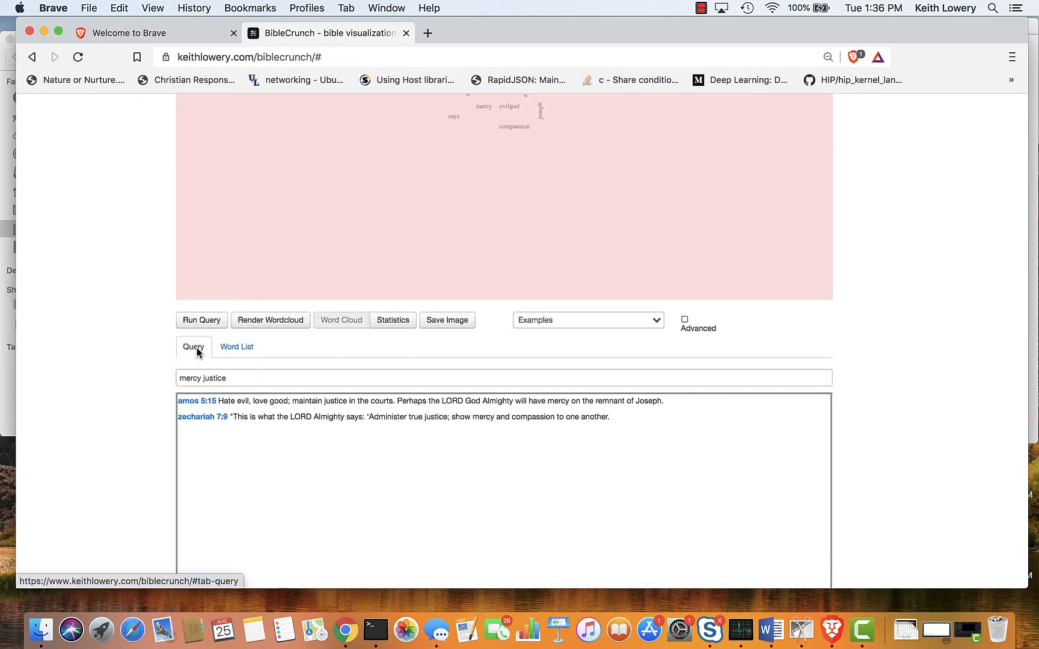
{"action": "left_click_drag", "start_coordinate": [251, 378], "coordinate": [142, 384]}
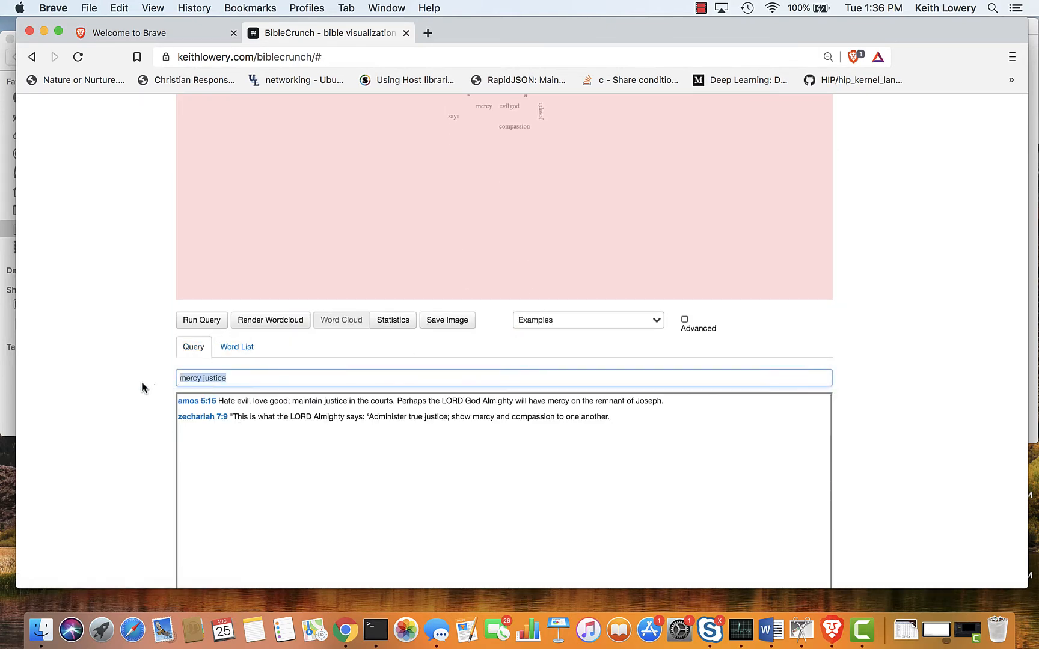
{"action": "type", "text": "christ"}
{"action": "key", "text": "Return"}
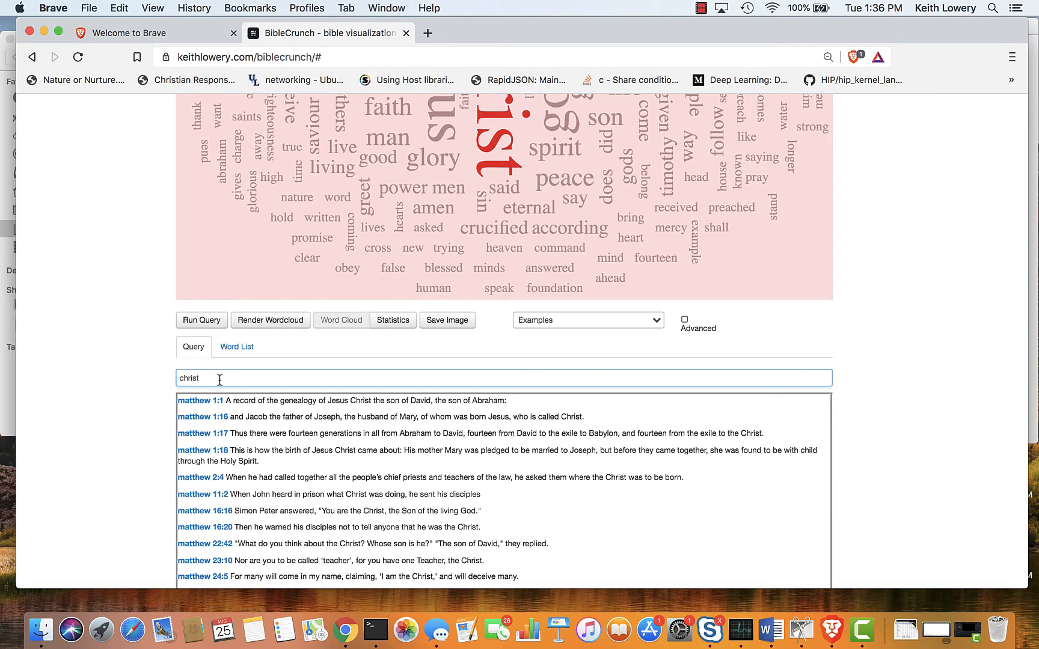
{"action": "scroll", "coordinate": [220, 378], "scroll_direction": "up", "scroll_amount": 3}
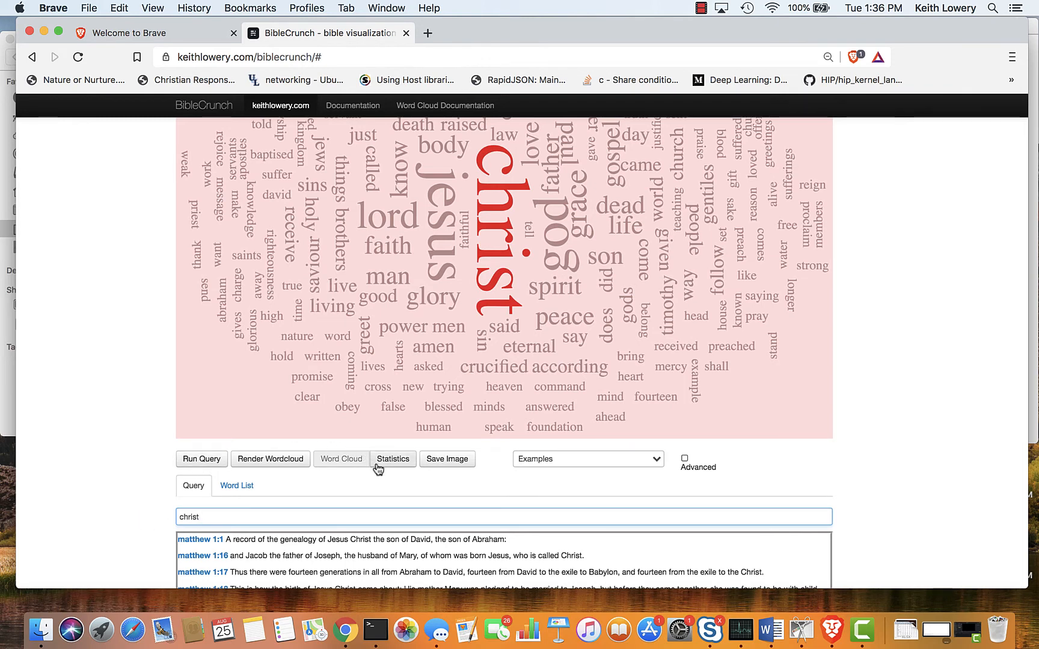
Show the advanced configuration code again and re-render the "christ" word cloud.
{"action": "left_click", "coordinate": [683, 458]}
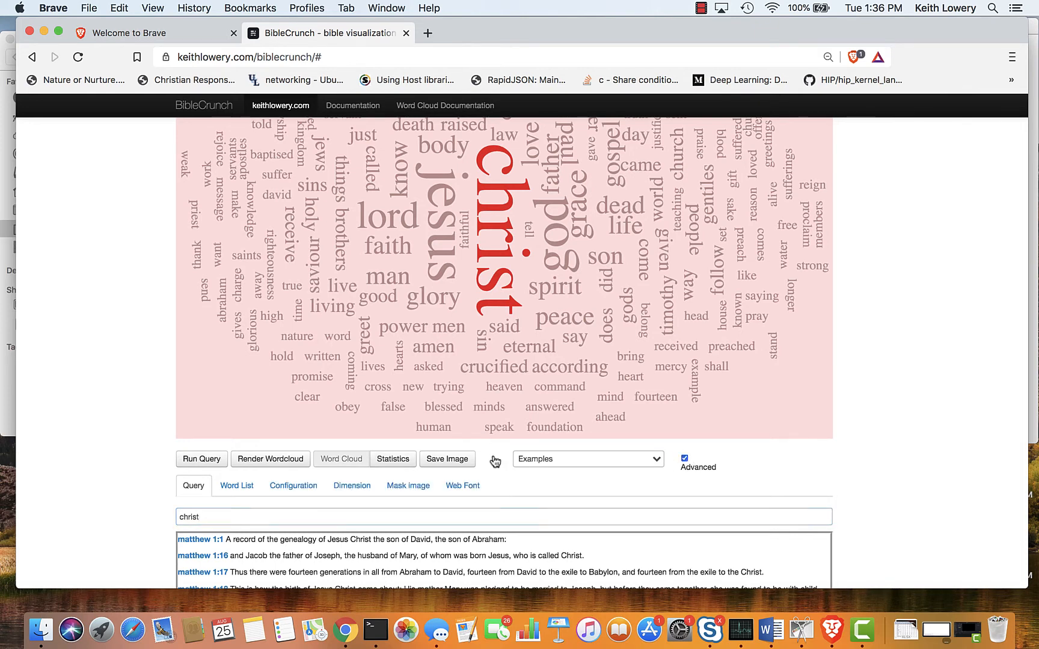
{"action": "left_click", "coordinate": [295, 487]}
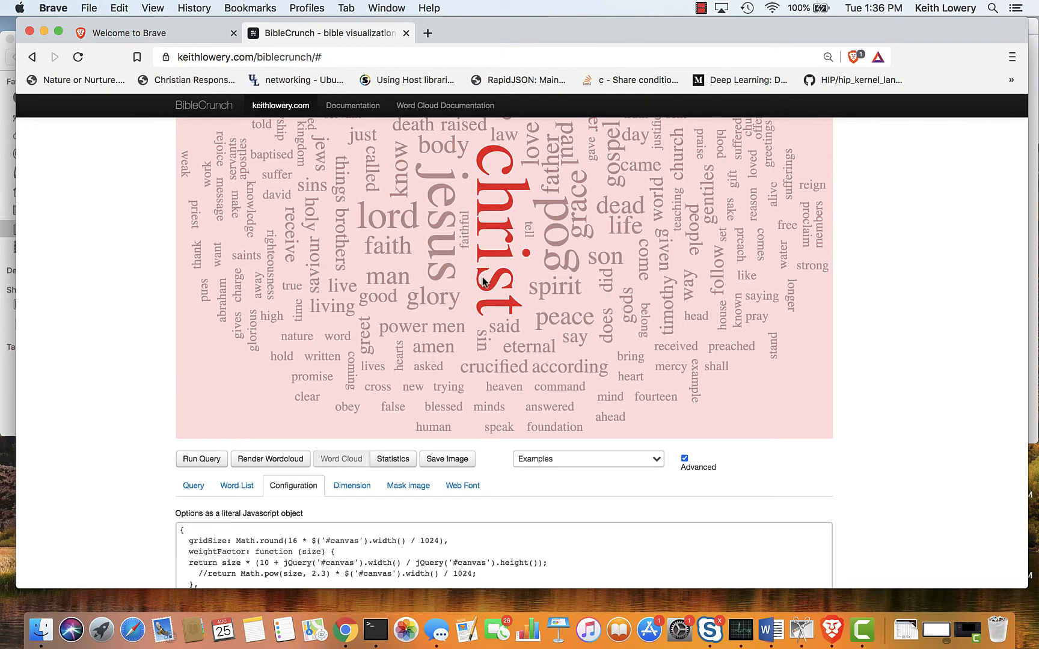
{"action": "left_click", "coordinate": [257, 462]}
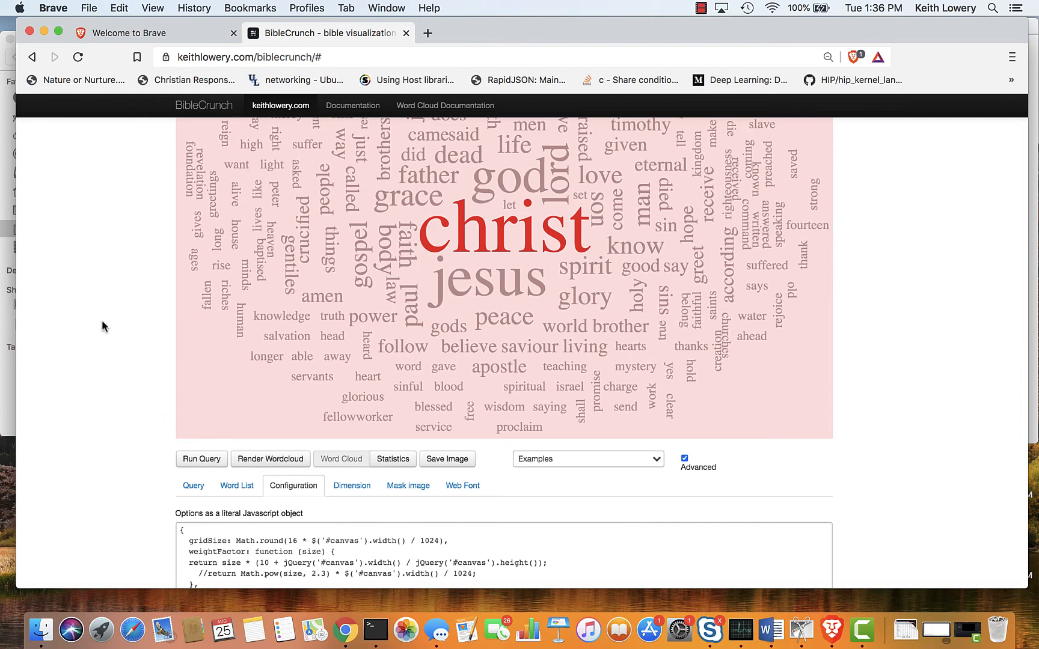
Set backgroundColor to '#000000' in the configuration code and re-render the "christ" word cloud.
{"action": "scroll", "coordinate": [345, 546], "scroll_direction": "down", "scroll_amount": 4}
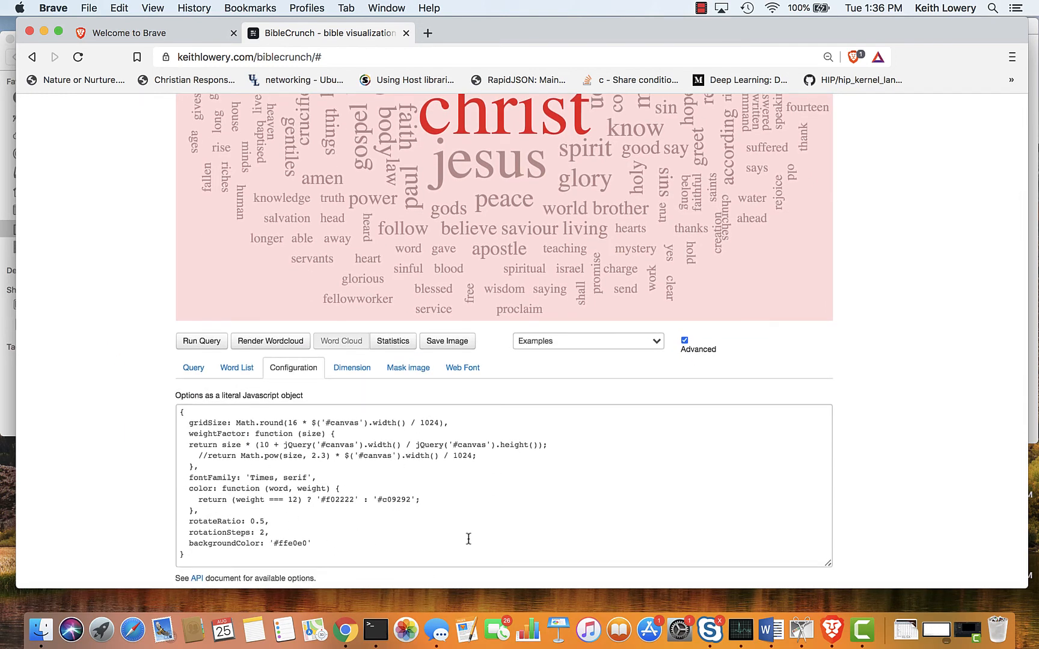
{"action": "left_click_drag", "start_coordinate": [278, 542], "coordinate": [306, 542]}
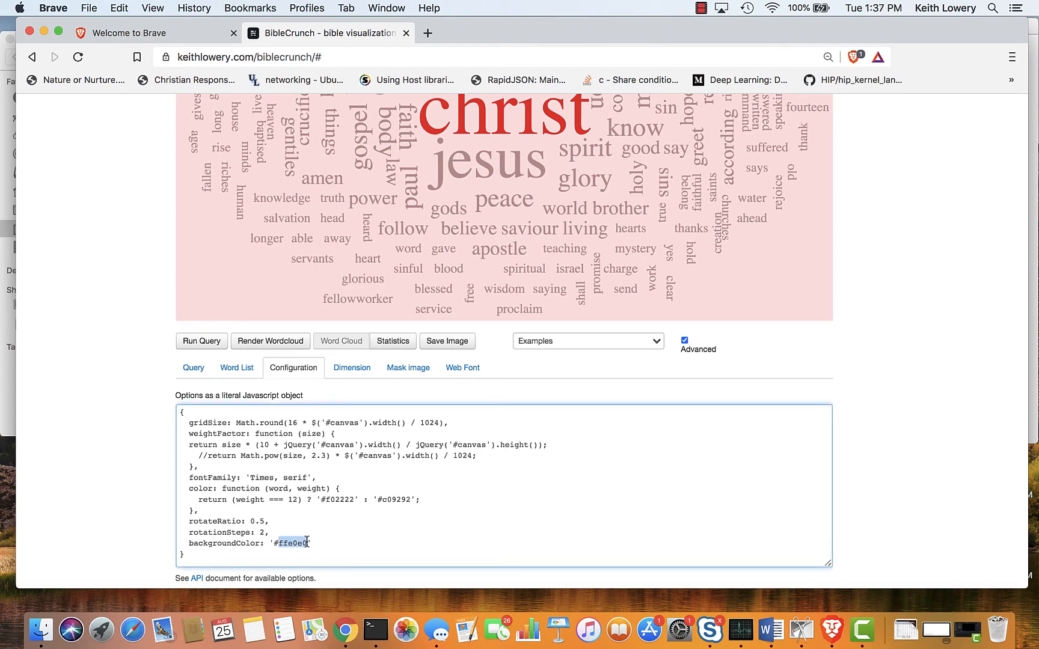
{"action": "type", "text": "0000"}
{"action": "left_click", "coordinate": [275, 341]}
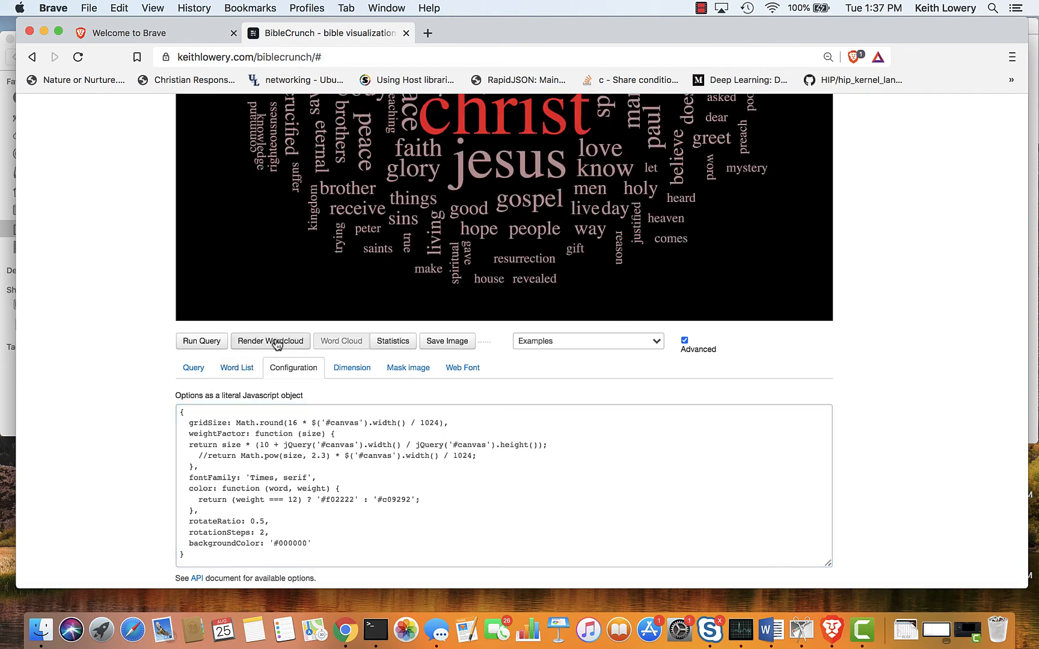
{"action": "scroll", "coordinate": [276, 343], "scroll_direction": "up", "scroll_amount": 4}
{"action": "scroll", "coordinate": [277, 344], "scroll_direction": "up", "scroll_amount": 3}
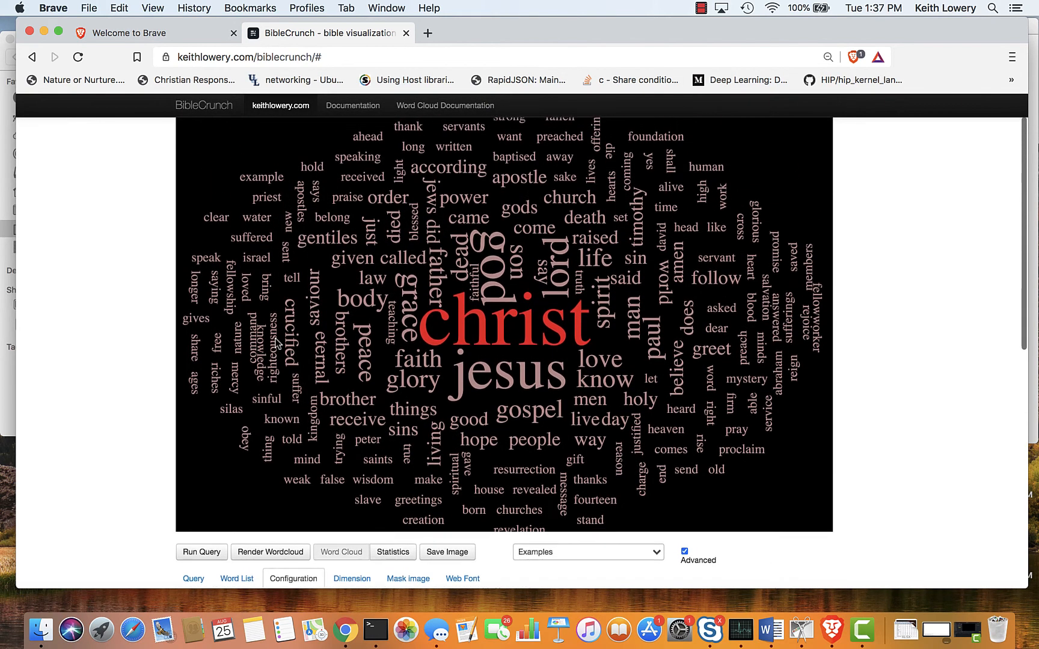
Compare the black-background word cloud with the color, font and rotation options in its configuration code.
{"action": "scroll", "coordinate": [277, 343], "scroll_direction": "down", "scroll_amount": 7}
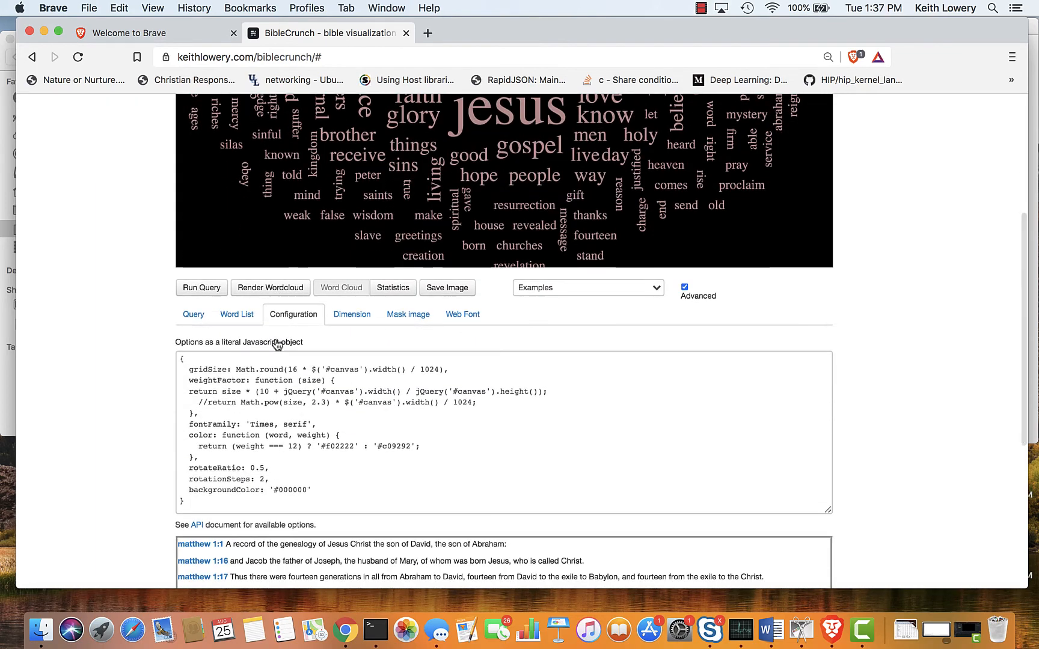
{"action": "scroll", "coordinate": [277, 344], "scroll_direction": "up", "scroll_amount": 4}
{"action": "scroll", "coordinate": [277, 343], "scroll_direction": "down", "scroll_amount": 9}
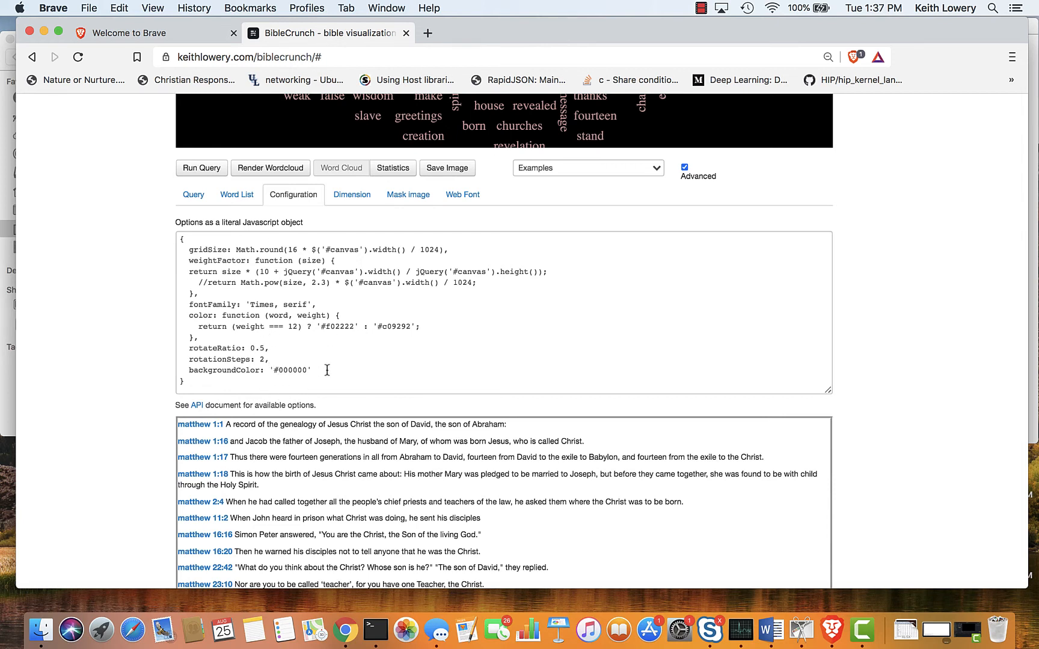
{"action": "scroll", "coordinate": [366, 308], "scroll_direction": "up", "scroll_amount": 6}
{"action": "scroll", "coordinate": [367, 308], "scroll_direction": "down", "scroll_amount": 4}
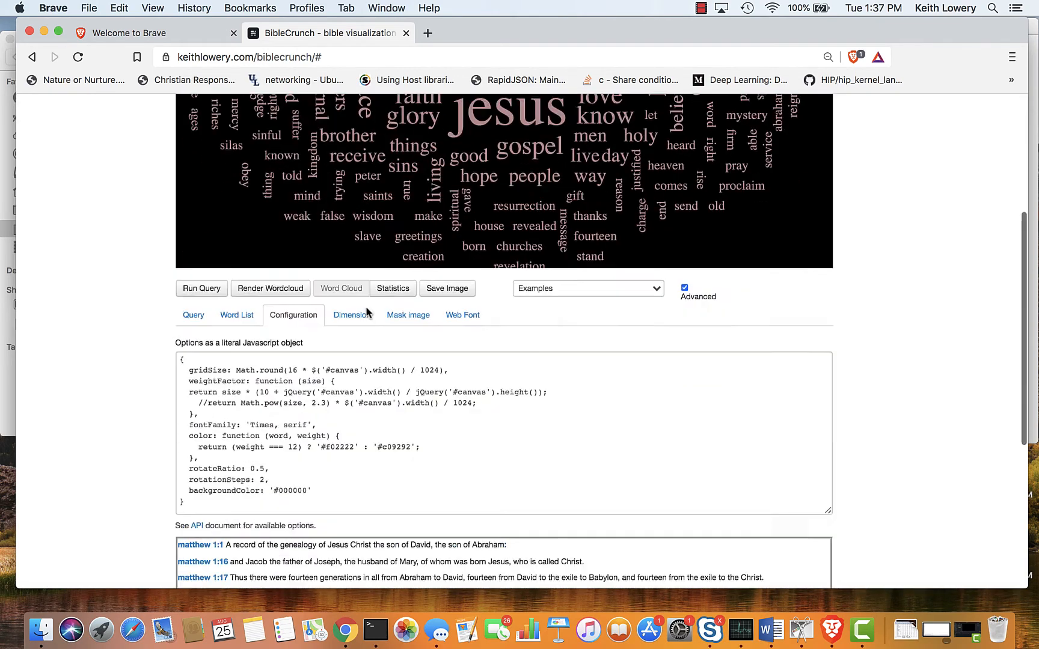
{"action": "scroll", "coordinate": [366, 313], "scroll_direction": "down", "scroll_amount": 2}
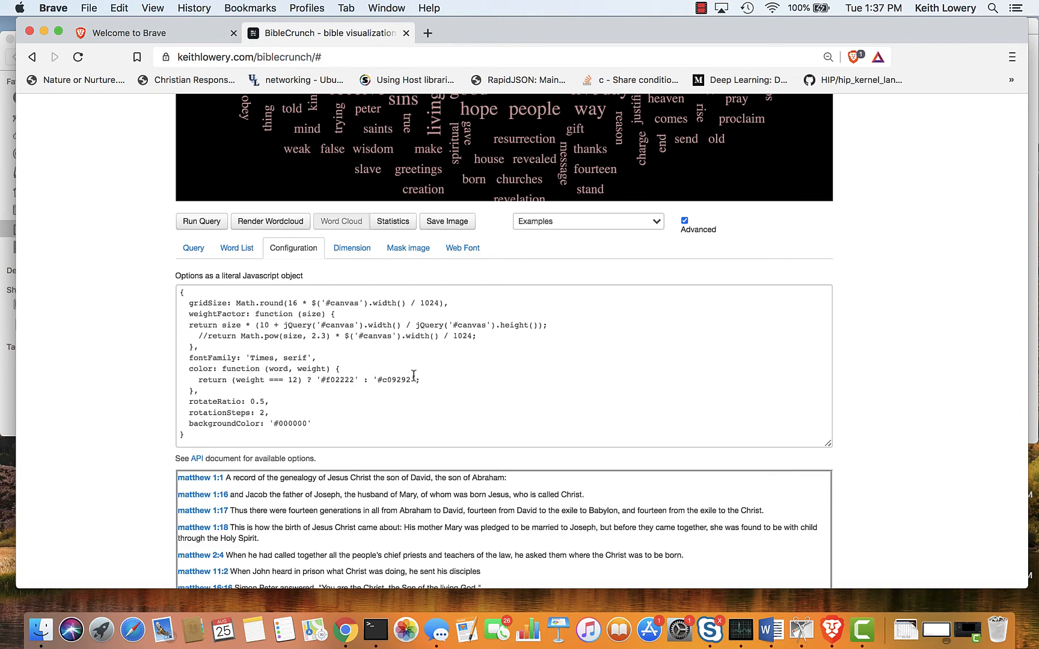
{"action": "scroll", "coordinate": [414, 356], "scroll_direction": "up", "scroll_amount": 5}
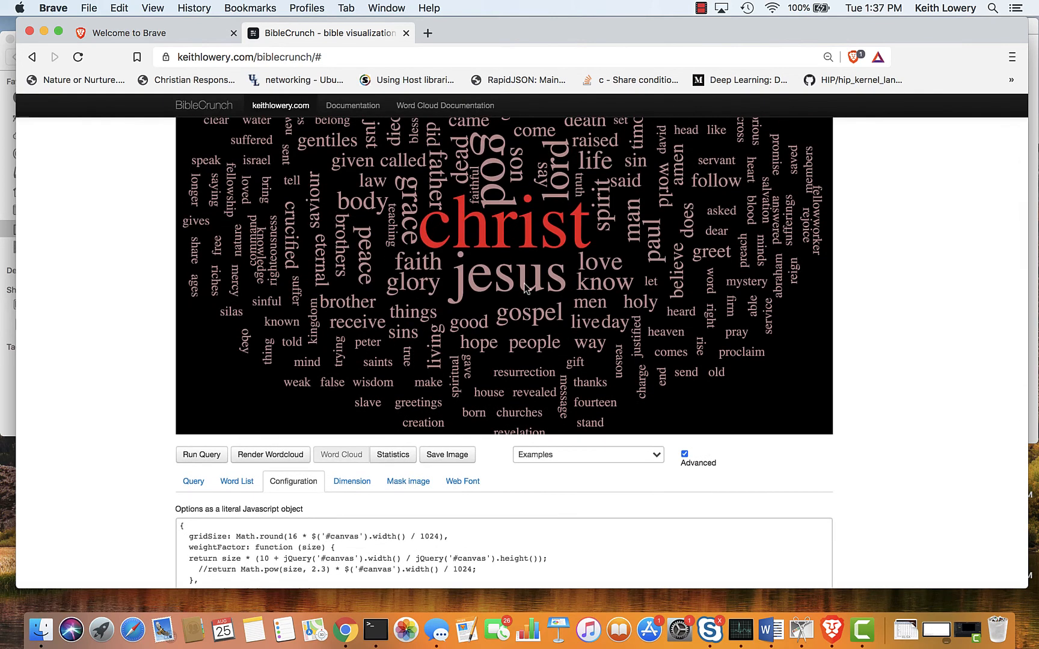
{"action": "scroll", "coordinate": [469, 406], "scroll_direction": "down", "scroll_amount": 1}
{"action": "scroll", "coordinate": [469, 412], "scroll_direction": "down", "scroll_amount": 5}
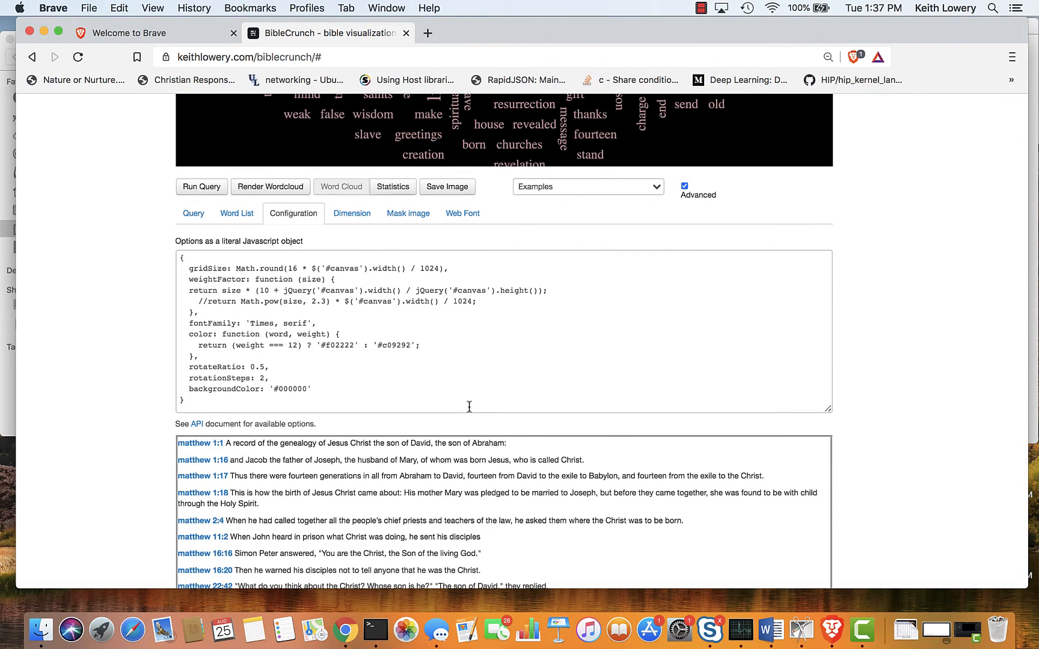
{"action": "scroll", "coordinate": [469, 407], "scroll_direction": "up", "scroll_amount": 7}
{"action": "scroll", "coordinate": [469, 407], "scroll_direction": "down", "scroll_amount": 2}
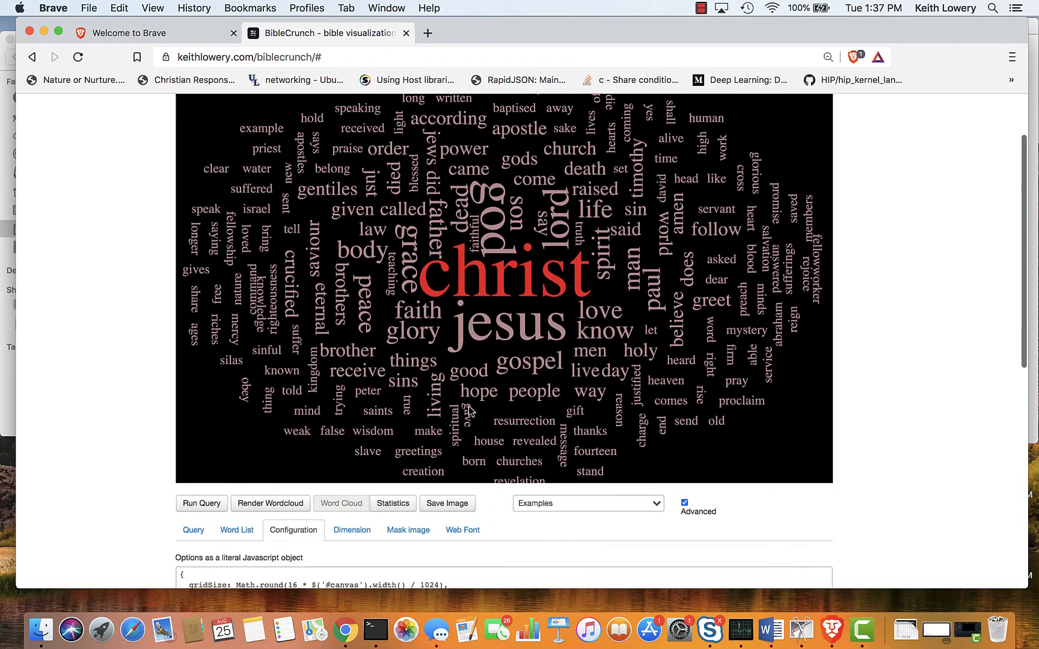
Look over the documentation links, the configuration code and the matching verses around the "christ" word cloud.
{"action": "scroll", "coordinate": [469, 407], "scroll_direction": "up", "scroll_amount": 1}
{"action": "scroll", "coordinate": [469, 409], "scroll_direction": "up", "scroll_amount": 3}
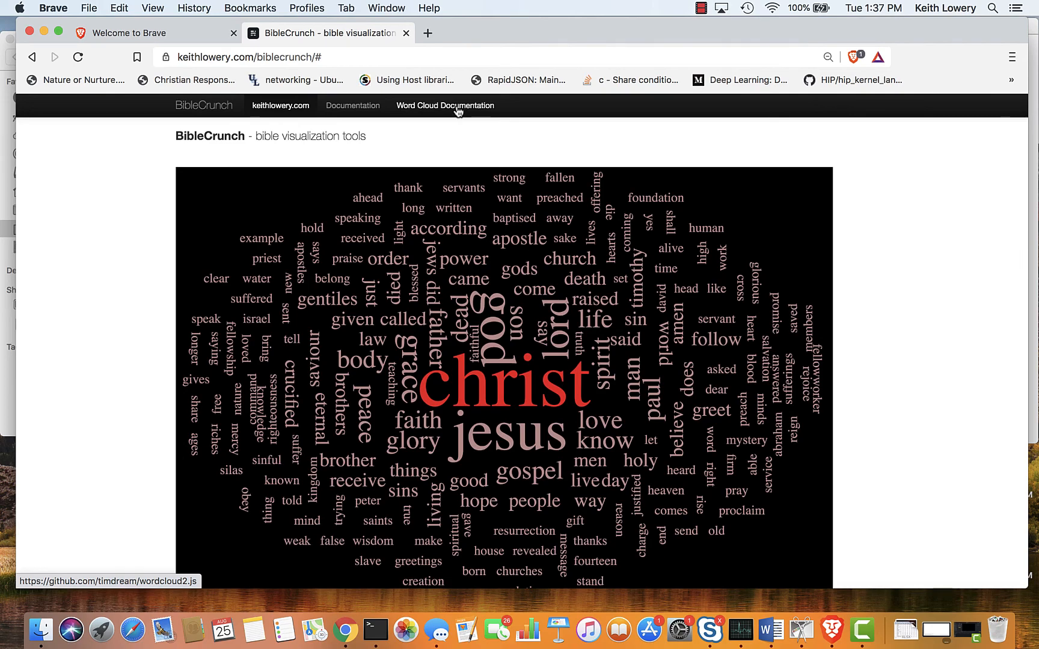
{"action": "scroll", "coordinate": [458, 111], "scroll_direction": "down", "scroll_amount": 15}
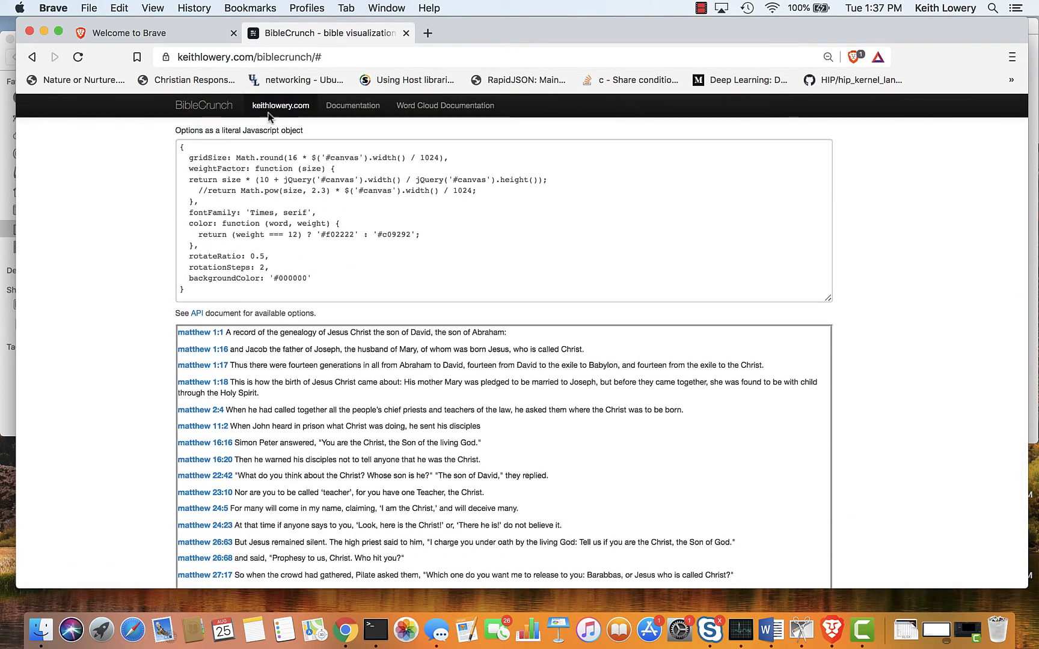
{"action": "scroll", "coordinate": [415, 279], "scroll_direction": "up", "scroll_amount": 15}
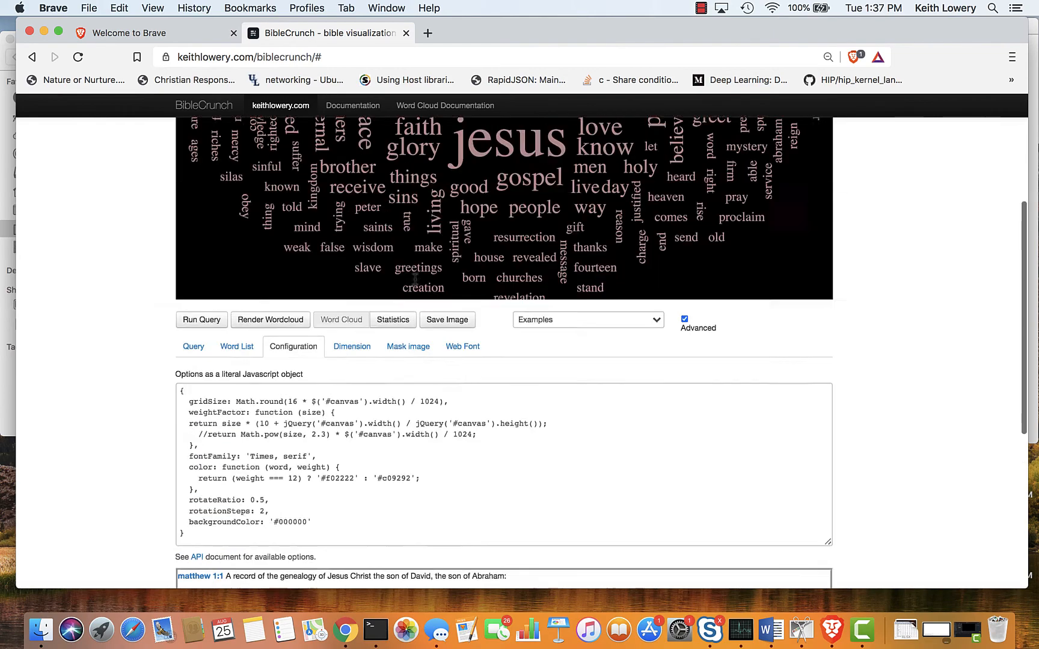
{"action": "scroll", "coordinate": [416, 281], "scroll_direction": "down", "scroll_amount": 10}
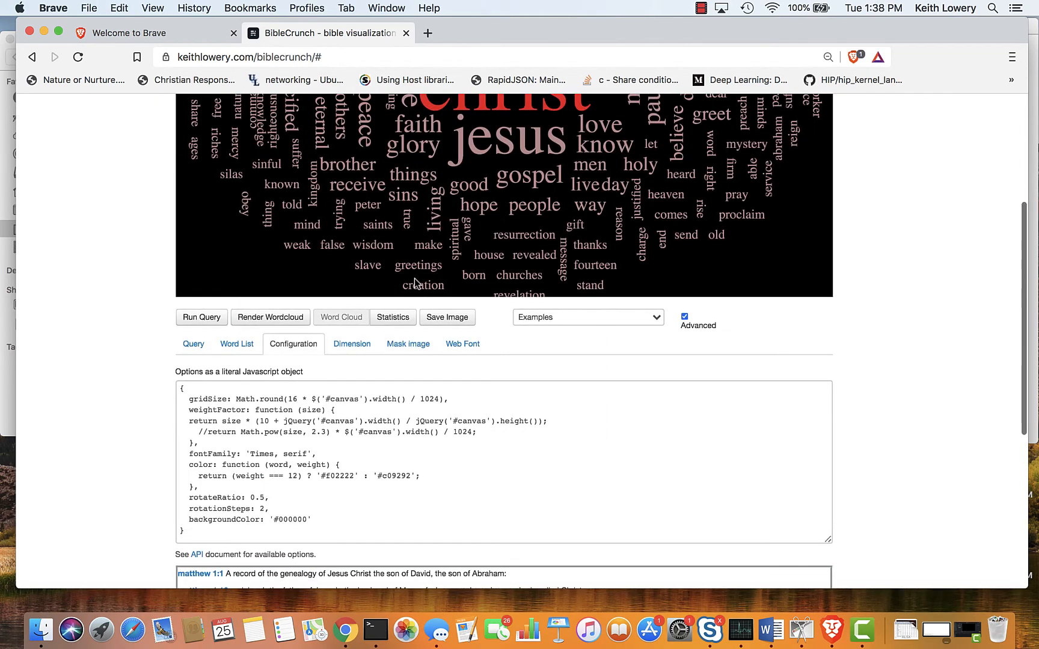
{"action": "scroll", "coordinate": [305, 487], "scroll_direction": "down", "scroll_amount": 2}
{"action": "scroll", "coordinate": [304, 487], "scroll_direction": "up", "scroll_amount": 5}
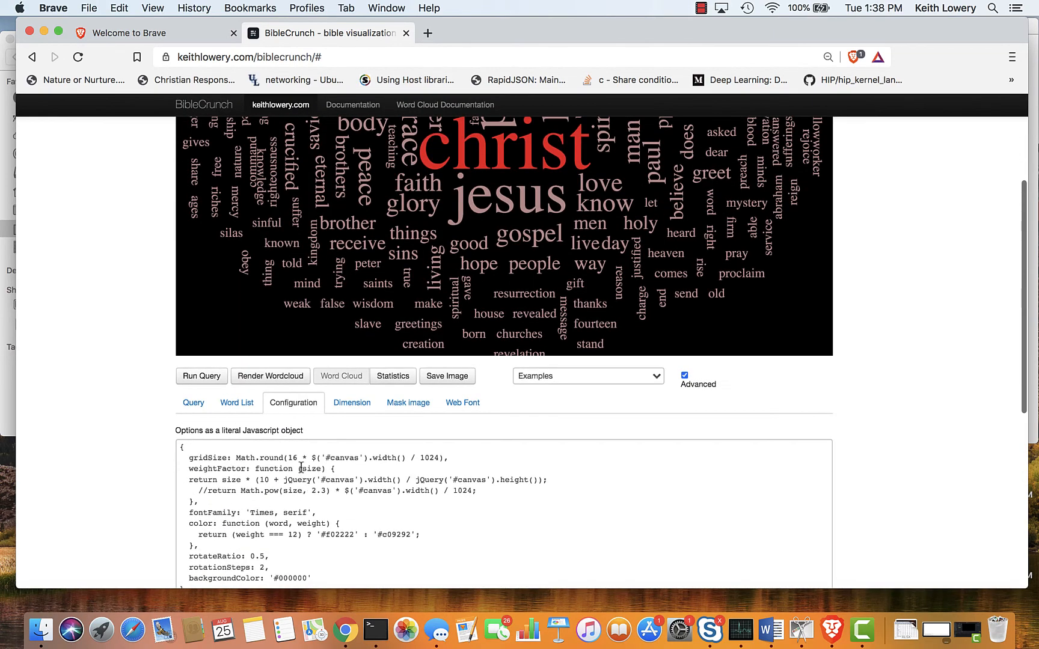
{"action": "scroll", "coordinate": [304, 487], "scroll_direction": "down", "scroll_amount": 10}
{"action": "scroll", "coordinate": [311, 383], "scroll_direction": "up", "scroll_amount": 5}
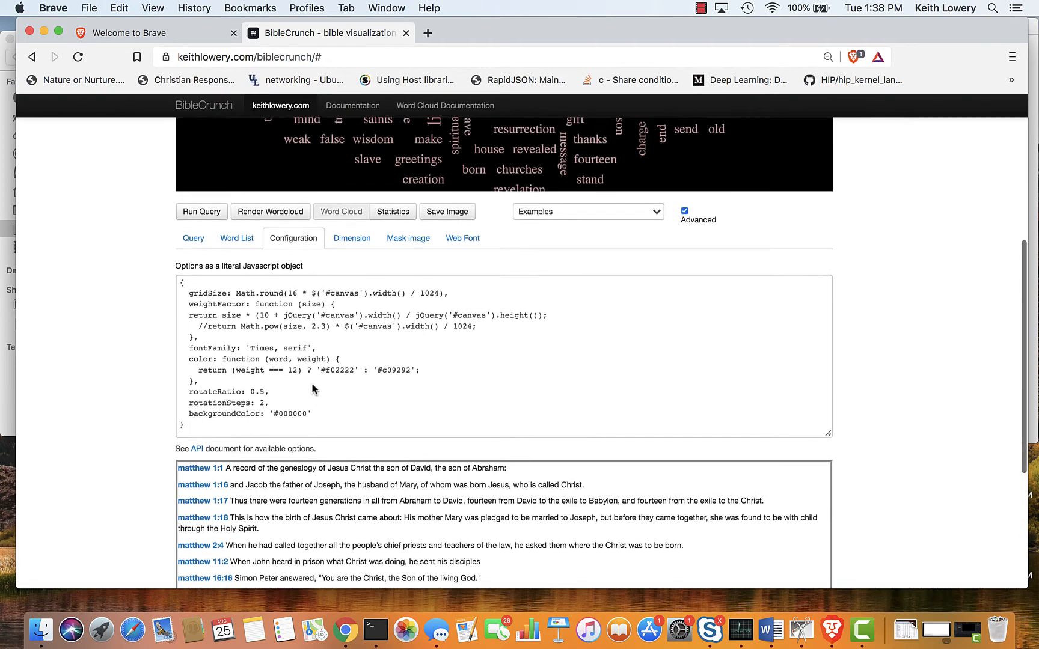
Replace the query with "love in:ot" and run it to generate a word cloud limited to the Old Testament.
{"action": "left_click", "coordinate": [194, 323]}
{"action": "left_click_drag", "start_coordinate": [238, 354], "coordinate": [134, 350]}
{"action": "type", "text": "chris"}
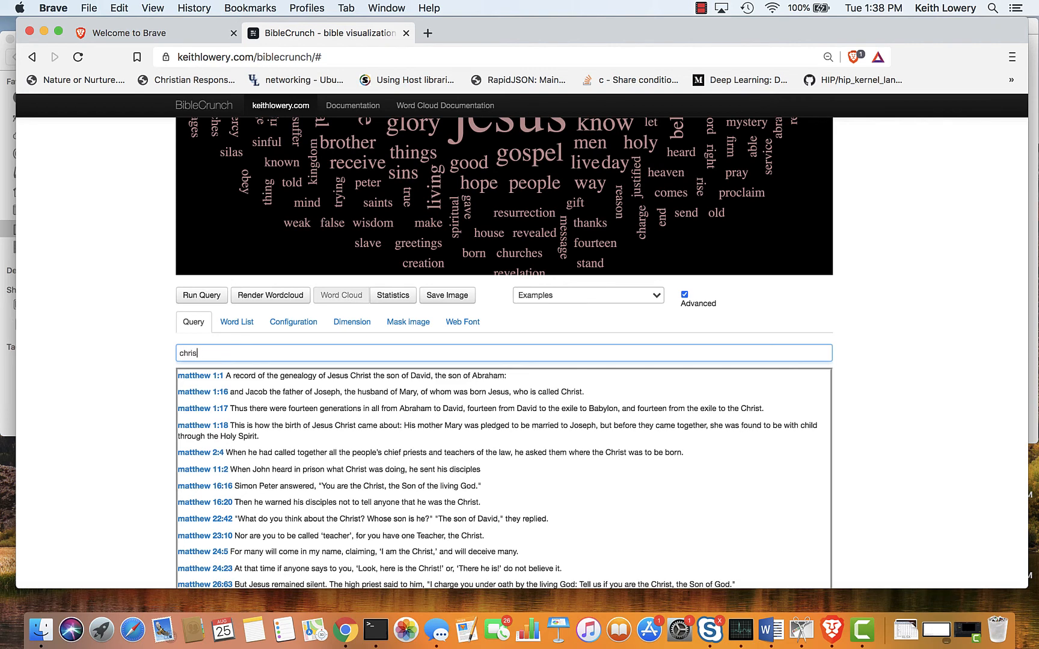
{"action": "key", "text": "BackSpace"}
{"action": "key", "text": "BackSpace"}
{"action": "type", "text": "love in:ot"}
{"action": "key", "text": "Return"}
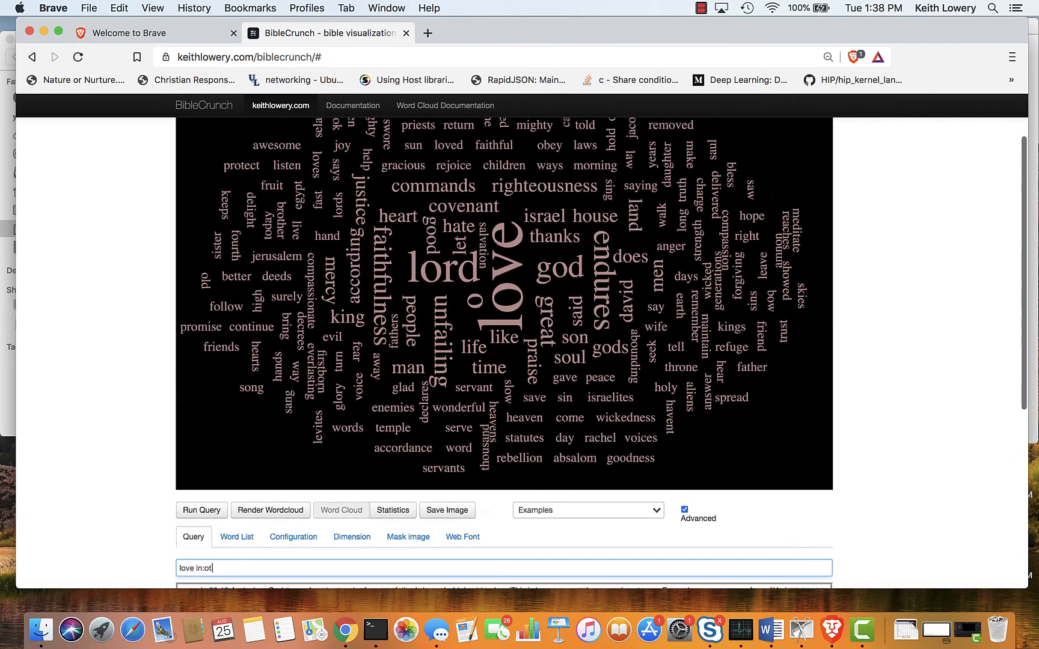
Change the query to "love in:philippians", run it and view the resulting word cloud up close.
{"action": "scroll", "coordinate": [210, 434], "scroll_direction": "down", "scroll_amount": 4}
{"action": "scroll", "coordinate": [209, 434], "scroll_direction": "down", "scroll_amount": 2}
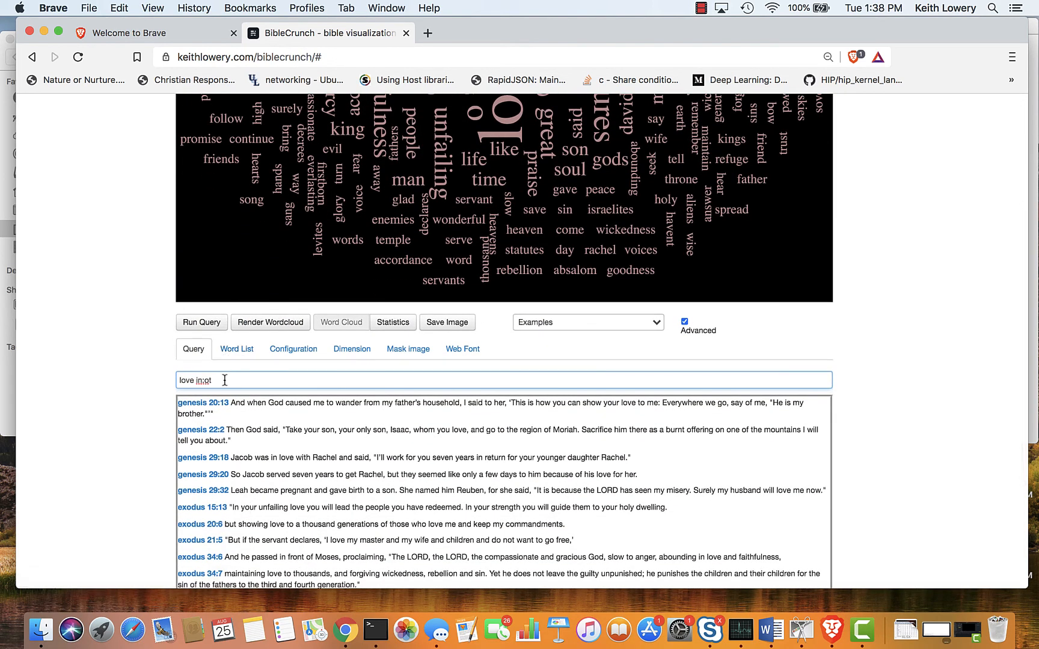
{"action": "key", "text": "BackSpace"}
{"action": "type", "text": "philippians"}
{"action": "key", "text": "Return"}
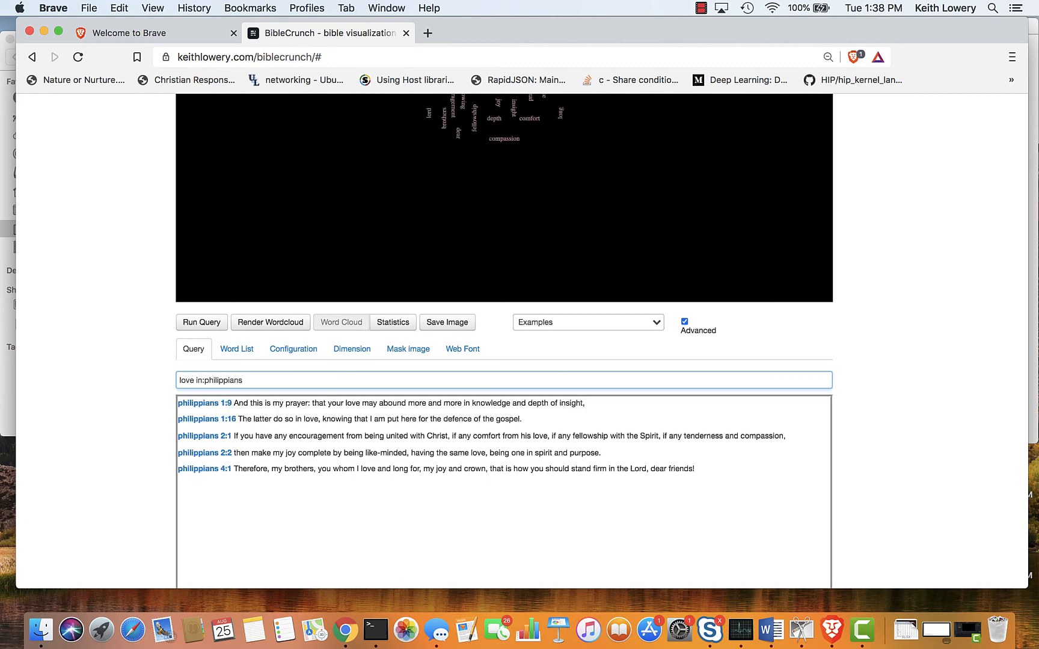
{"action": "left_click", "coordinate": [365, 322]}
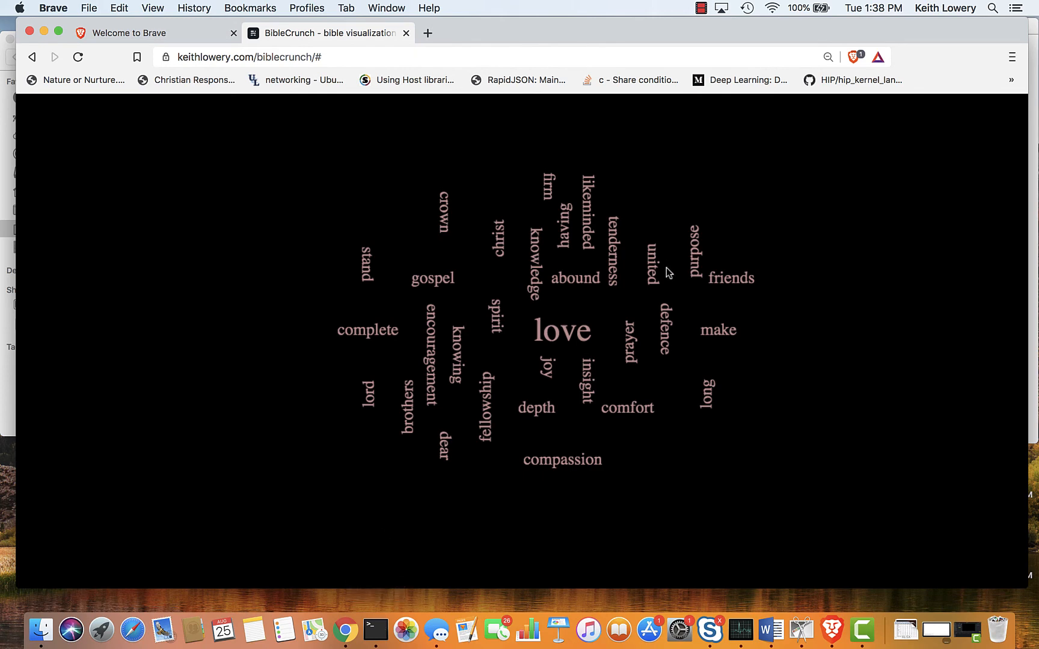
{"action": "scroll", "coordinate": [598, 533], "scroll_direction": "down", "scroll_amount": 5}
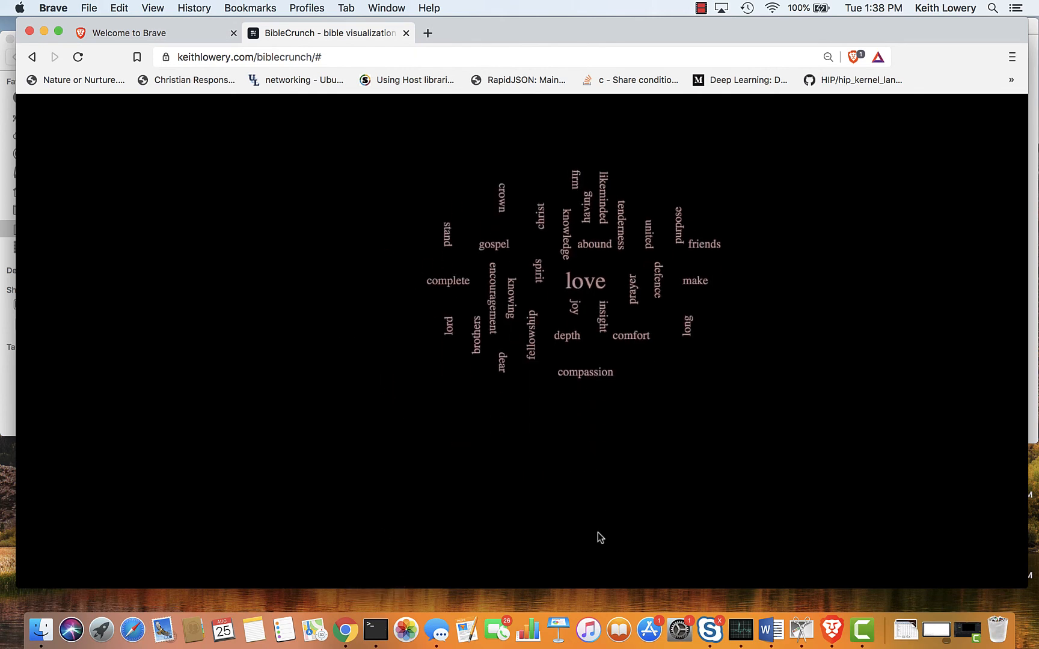
{"action": "scroll", "coordinate": [597, 532], "scroll_direction": "down", "scroll_amount": 5}
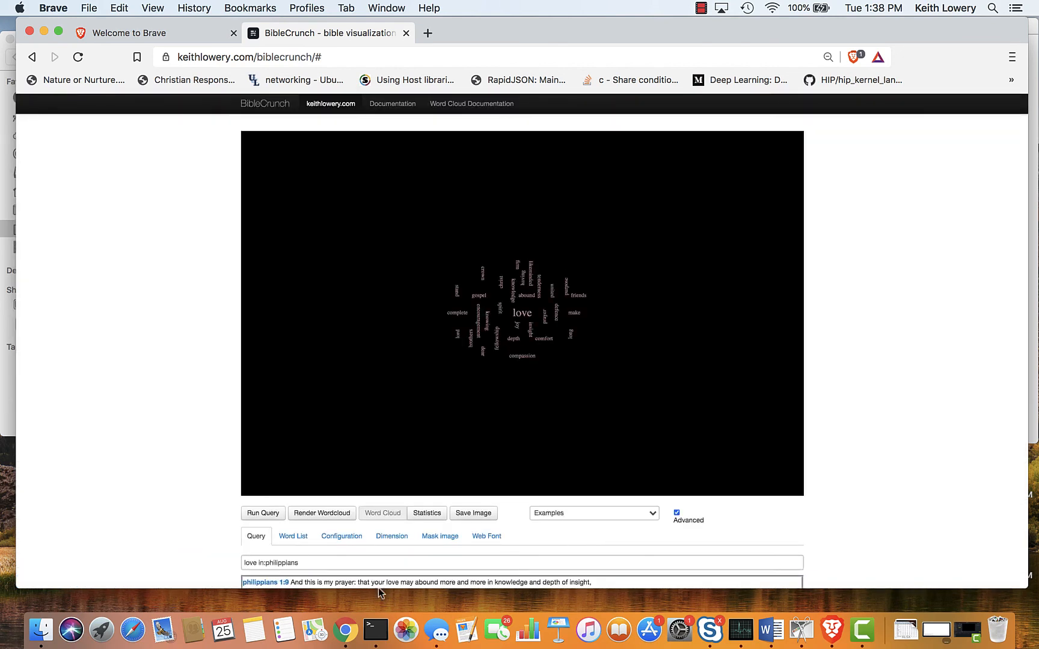
Change the query's book filter to in:"1 kings", with the book name in quotes, and run the query.
{"action": "double_click", "coordinate": [276, 562]}
{"action": "type", "text": "in:\"1"}
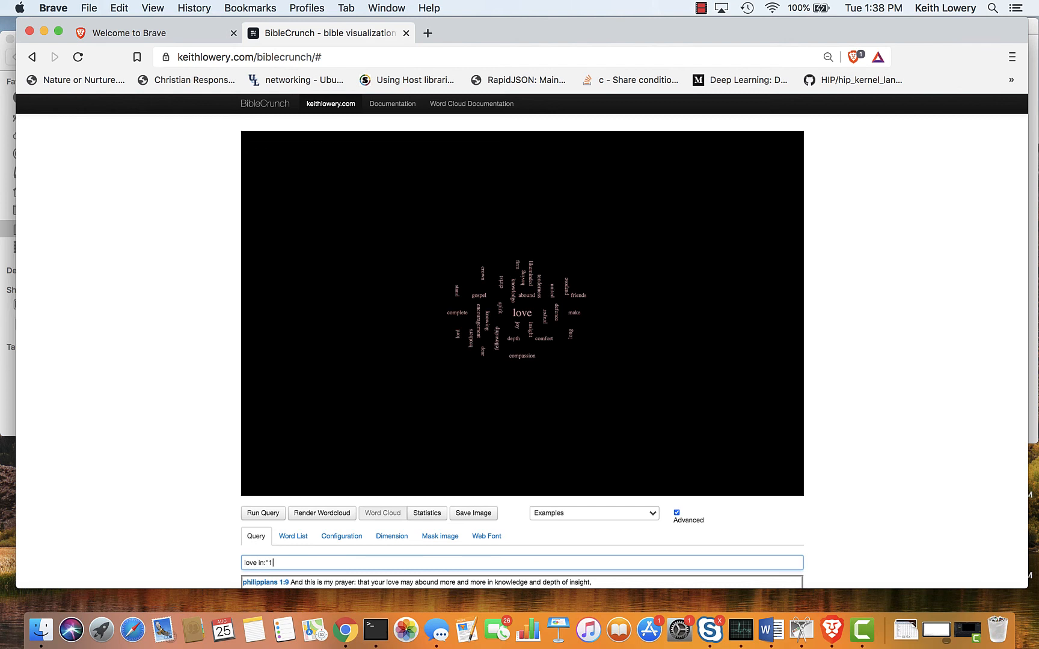
{"action": "type", "text": " kings\""}
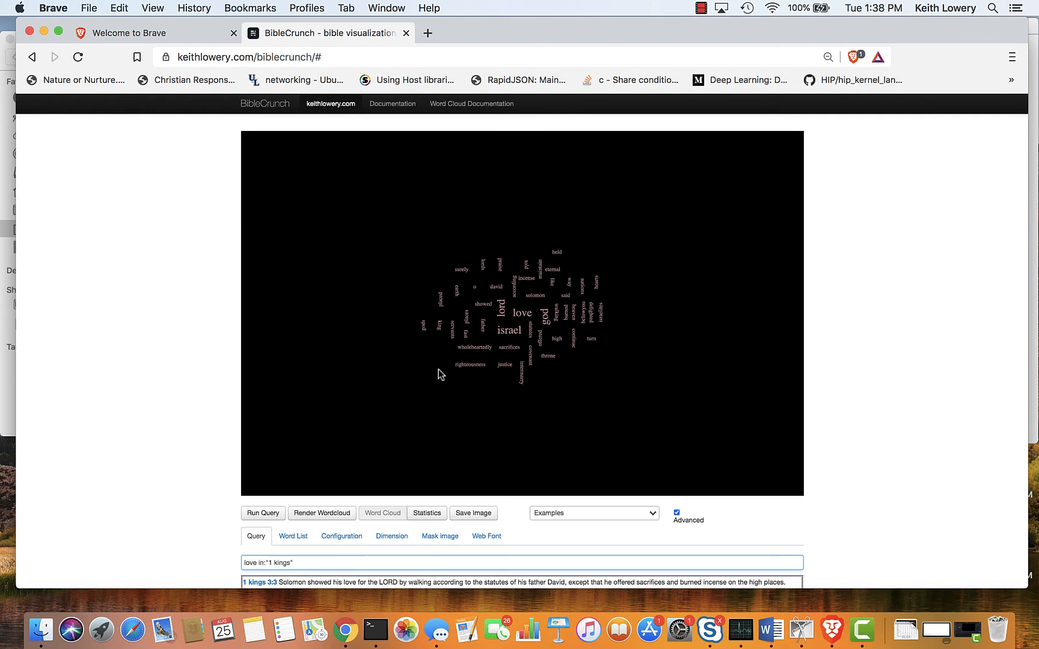
Examine the 1 Kings word cloud, its matching verses and the quoted book name in the query.
{"action": "scroll", "coordinate": [441, 374], "scroll_direction": "down", "scroll_amount": 3}
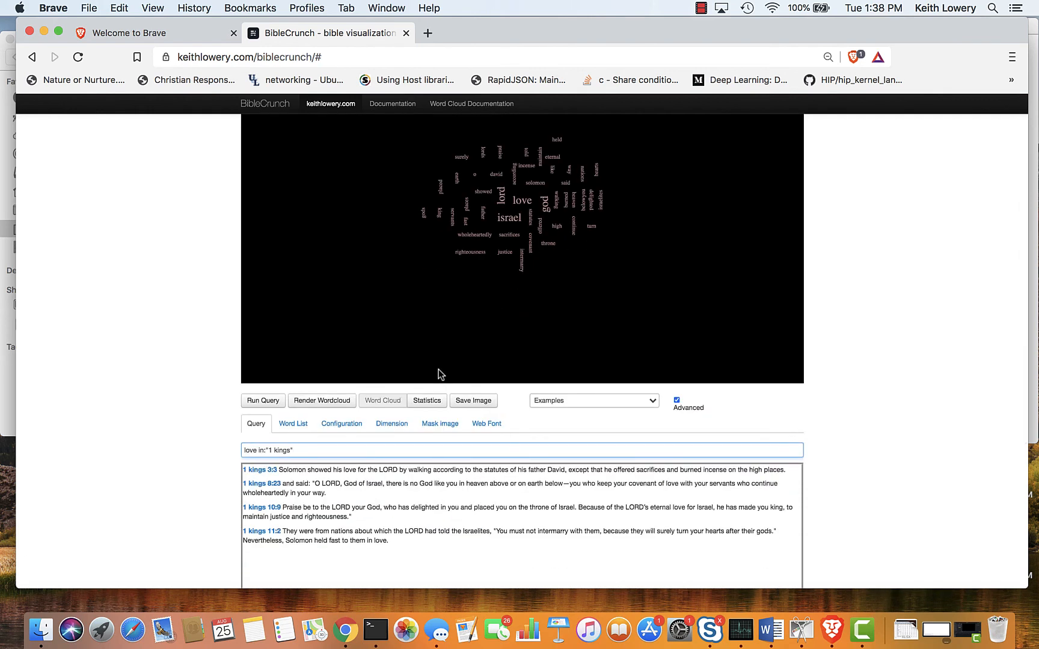
{"action": "scroll", "coordinate": [440, 374], "scroll_direction": "up", "scroll_amount": 4}
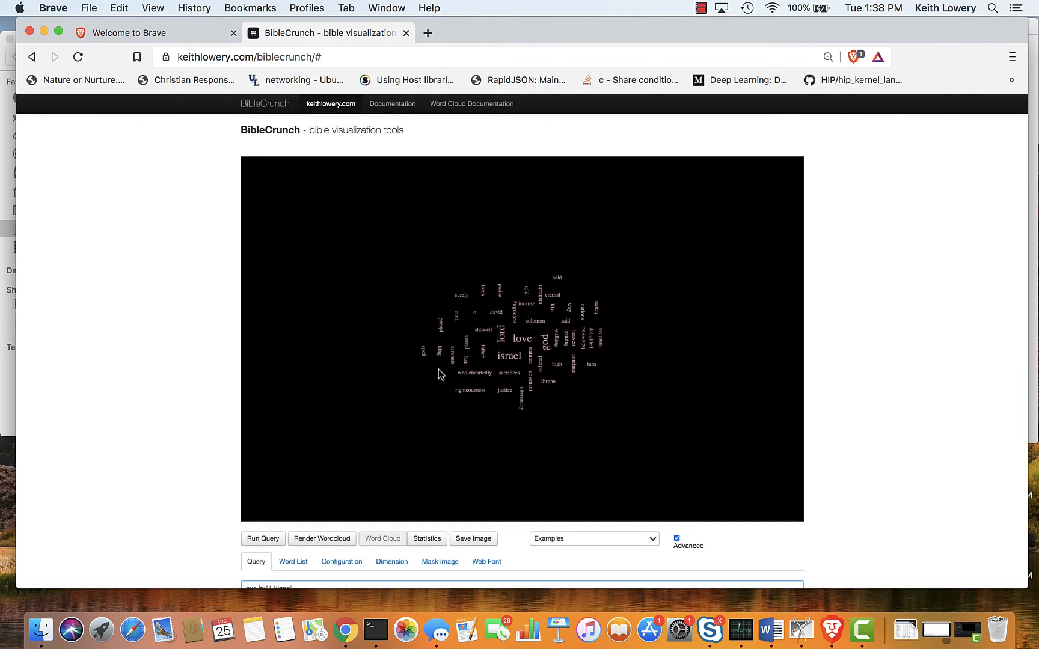
{"action": "scroll", "coordinate": [441, 373], "scroll_direction": "down", "scroll_amount": 3}
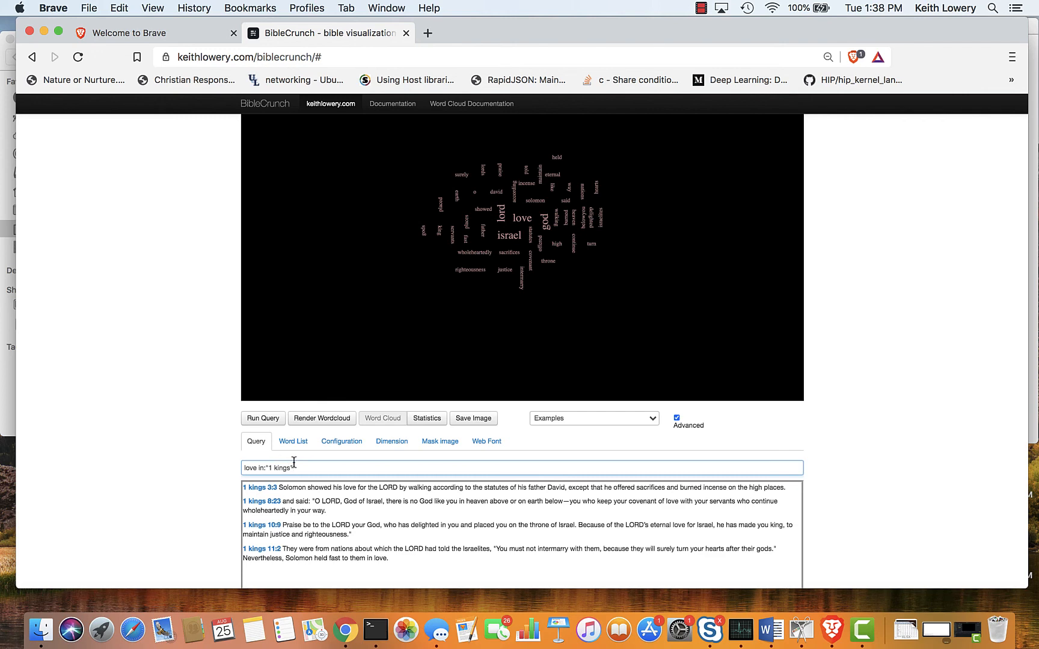
{"action": "scroll", "coordinate": [294, 461], "scroll_direction": "up", "scroll_amount": 2}
{"action": "scroll", "coordinate": [294, 463], "scroll_direction": "down", "scroll_amount": 3}
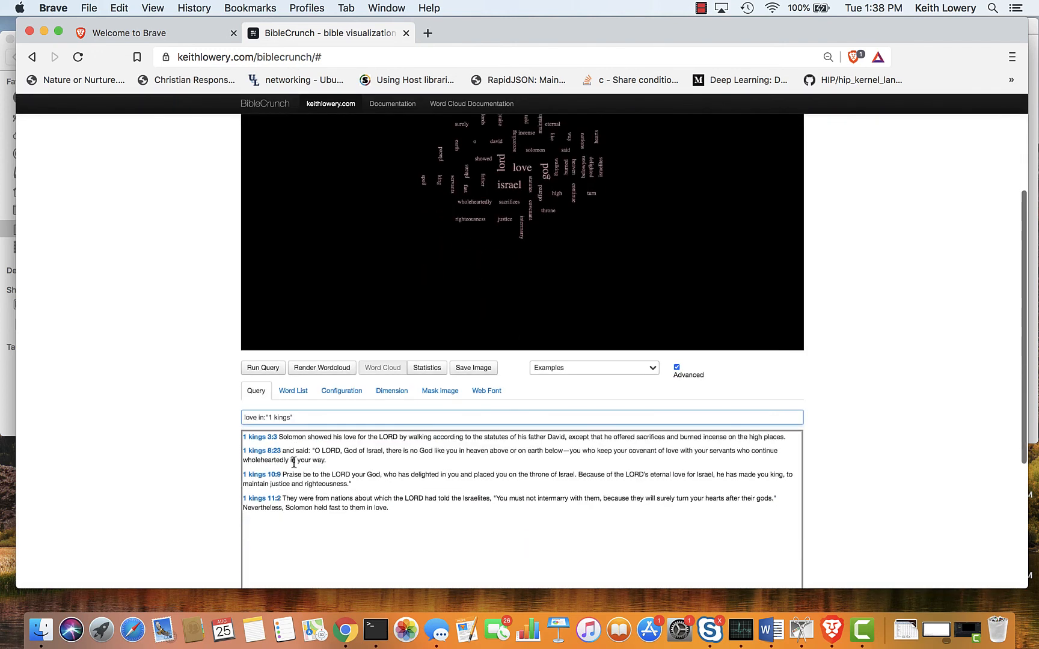
{"action": "scroll", "coordinate": [294, 465], "scroll_direction": "up", "scroll_amount": 3}
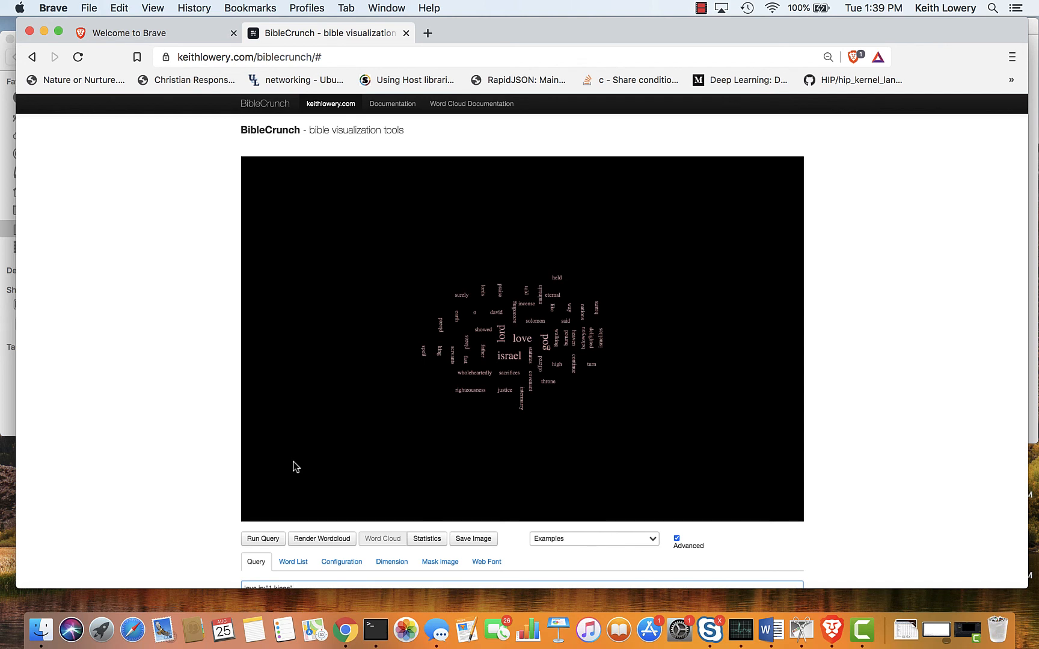
{"action": "scroll", "coordinate": [293, 467], "scroll_direction": "down", "scroll_amount": 3}
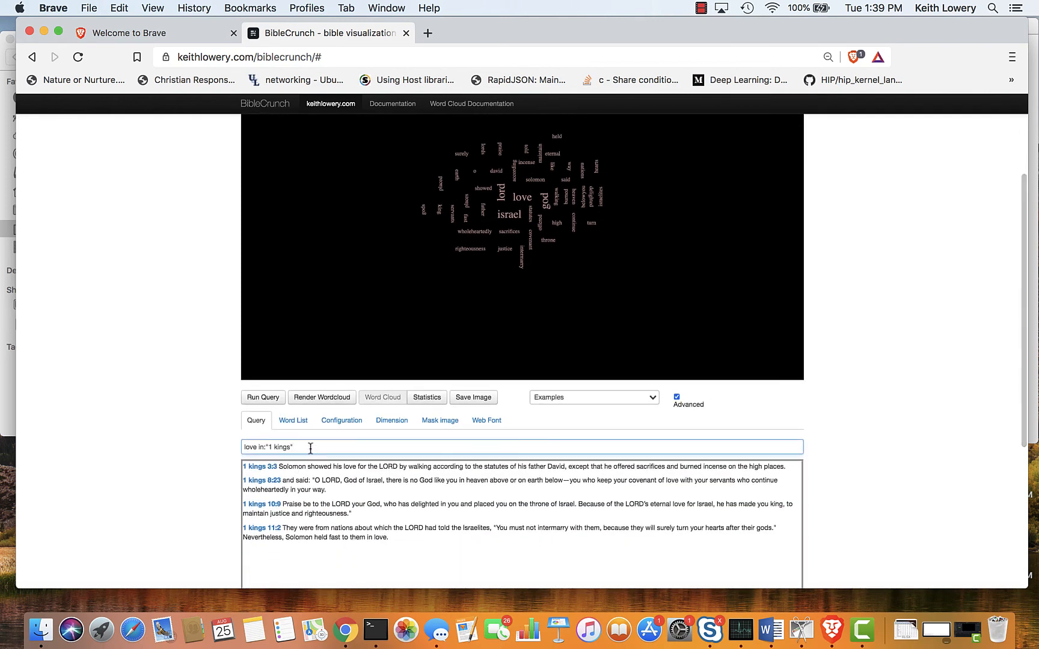
{"action": "left_click_drag", "start_coordinate": [310, 447], "coordinate": [265, 445]}
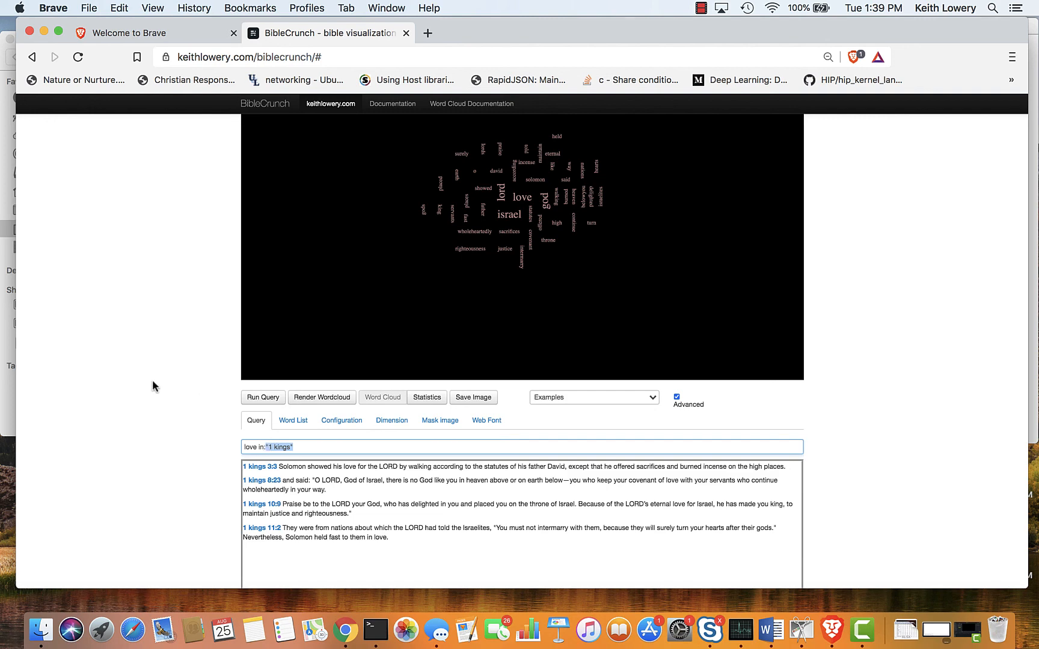
{"action": "scroll", "coordinate": [170, 343], "scroll_direction": "up", "scroll_amount": 3}
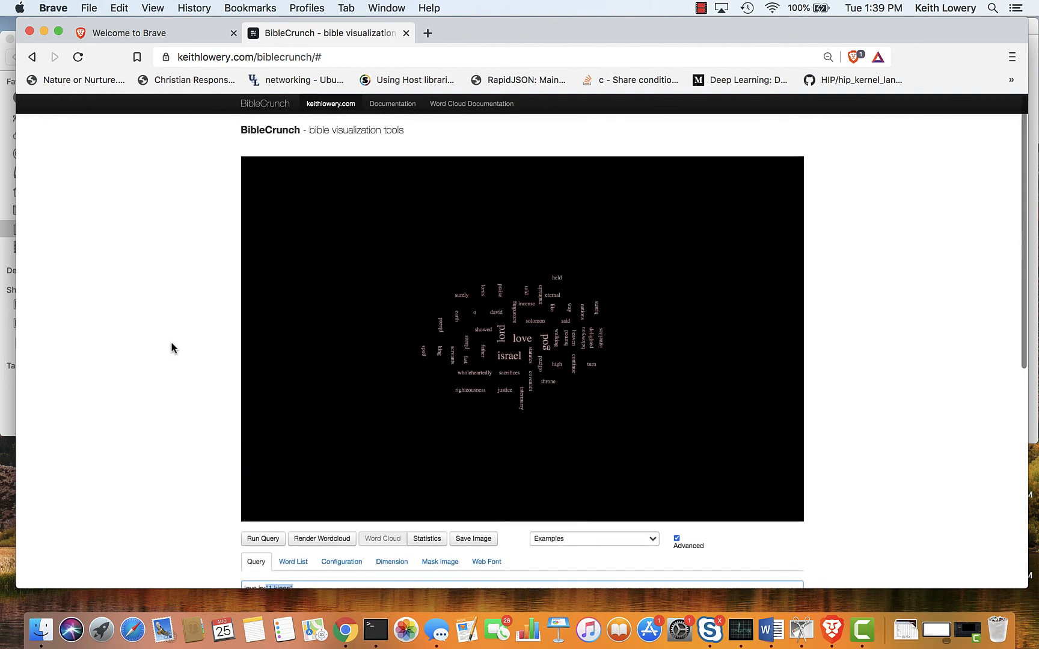
{"action": "scroll", "coordinate": [171, 348], "scroll_direction": "down", "scroll_amount": 3}
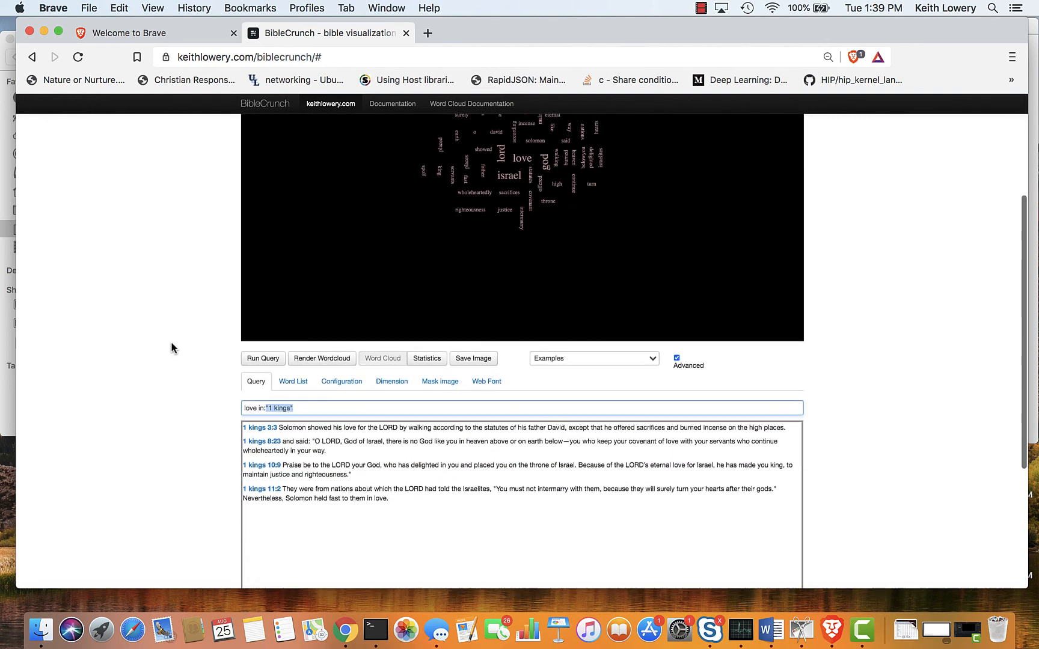
{"action": "scroll", "coordinate": [171, 342], "scroll_direction": "up", "scroll_amount": 3}
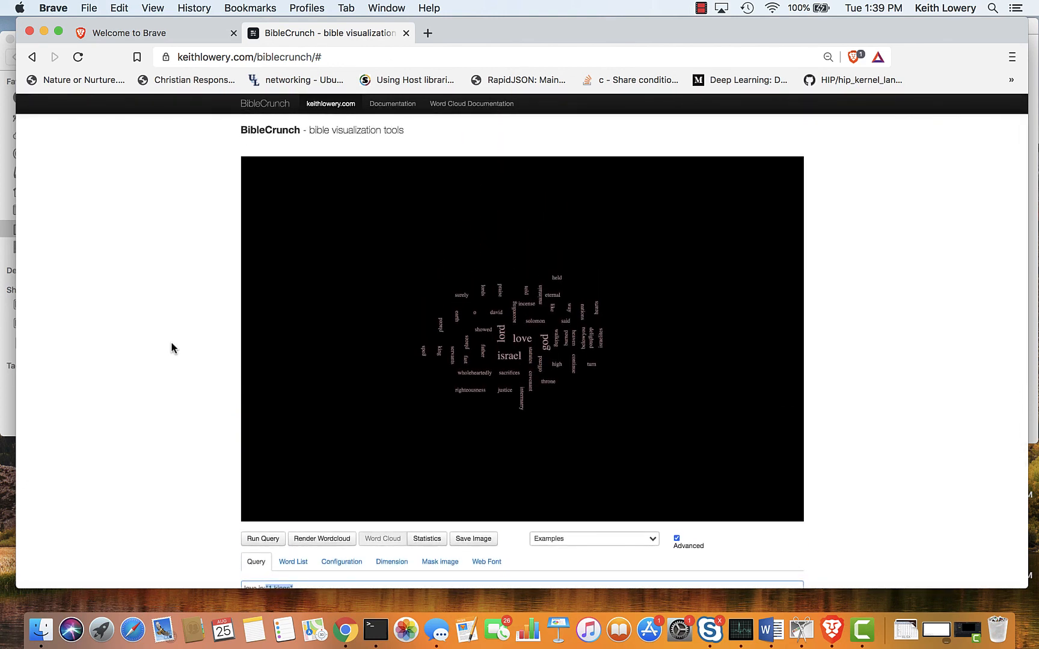
{"action": "scroll", "coordinate": [172, 347], "scroll_direction": "down", "scroll_amount": 1}
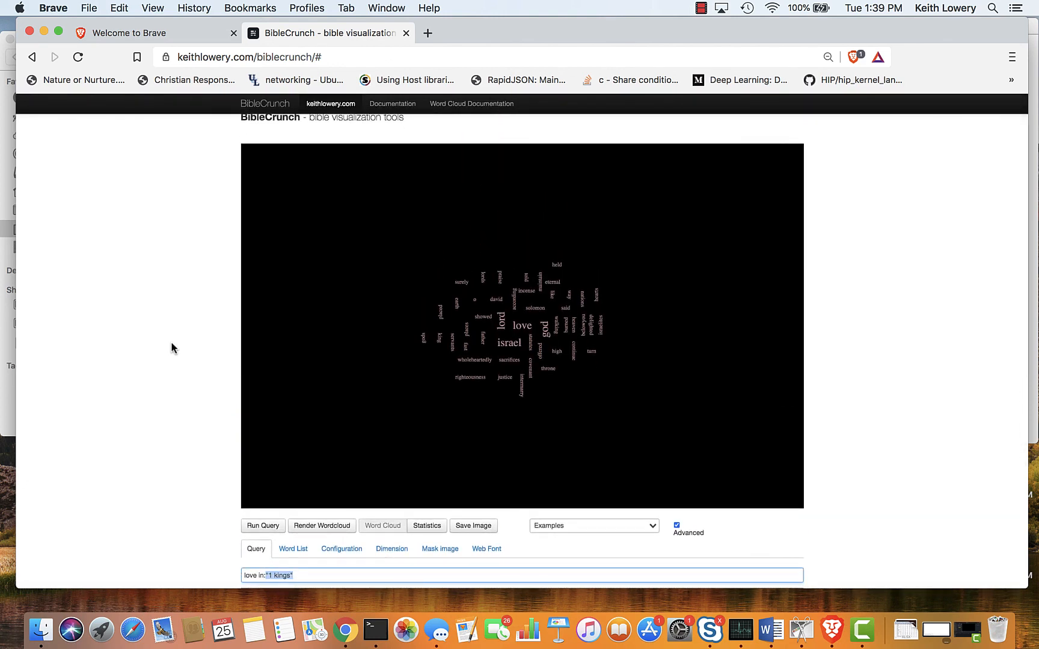